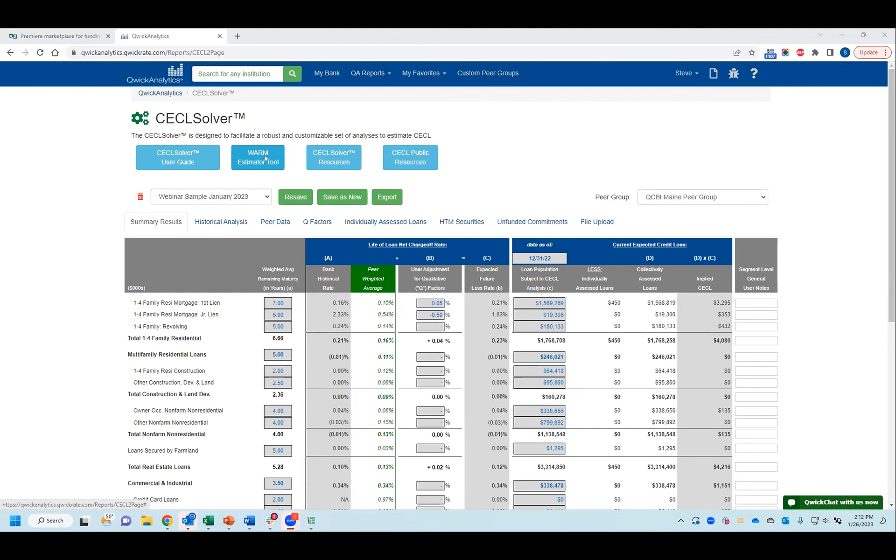
Step: Download the enhanced WARM Estimator Tool from the WARM resources and open the workbook in Excel with editing enabled
left_click(266, 158)
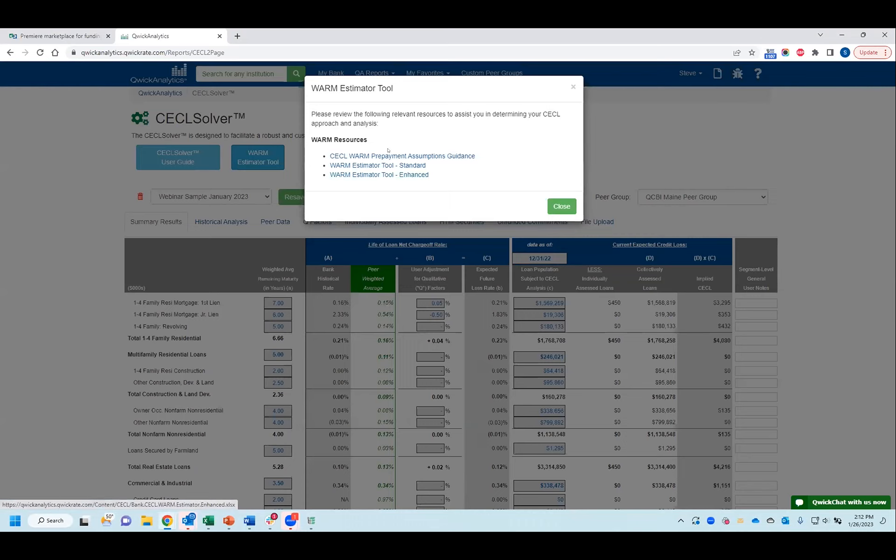
left_click(378, 175)
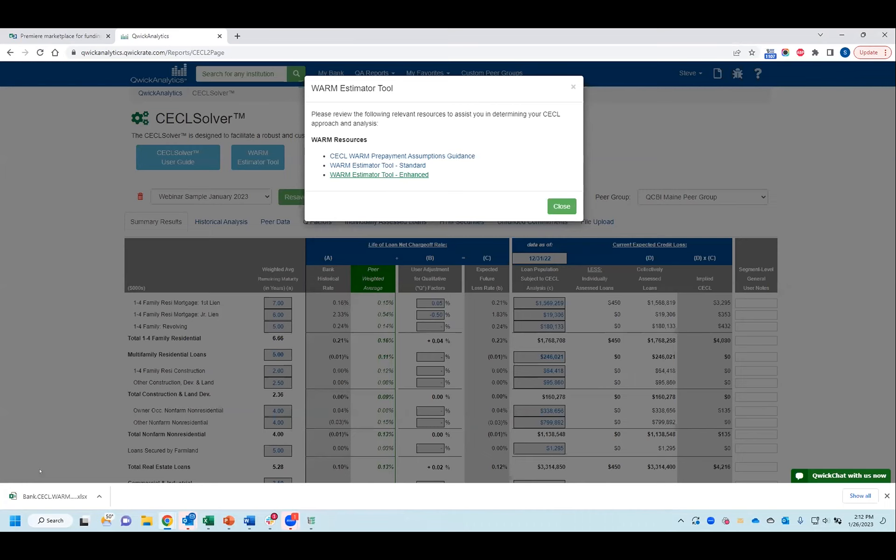
left_click(45, 495)
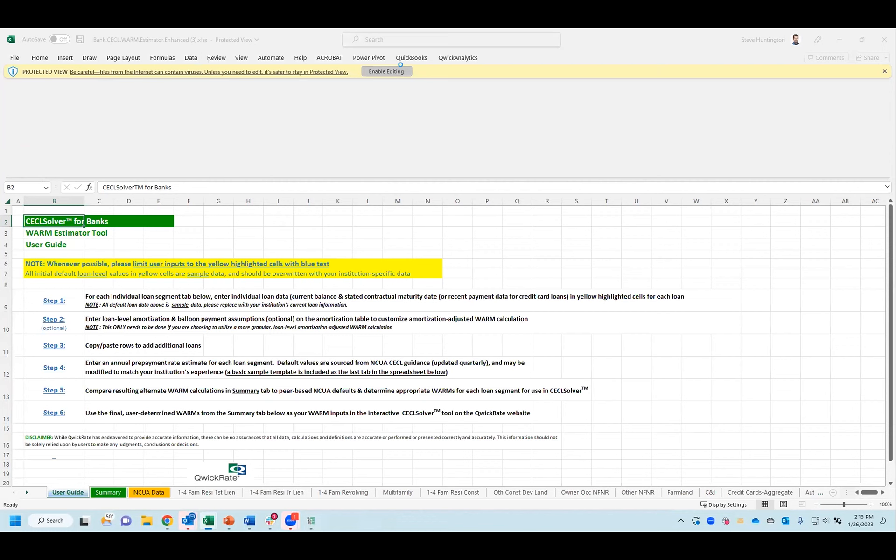
left_click(398, 72)
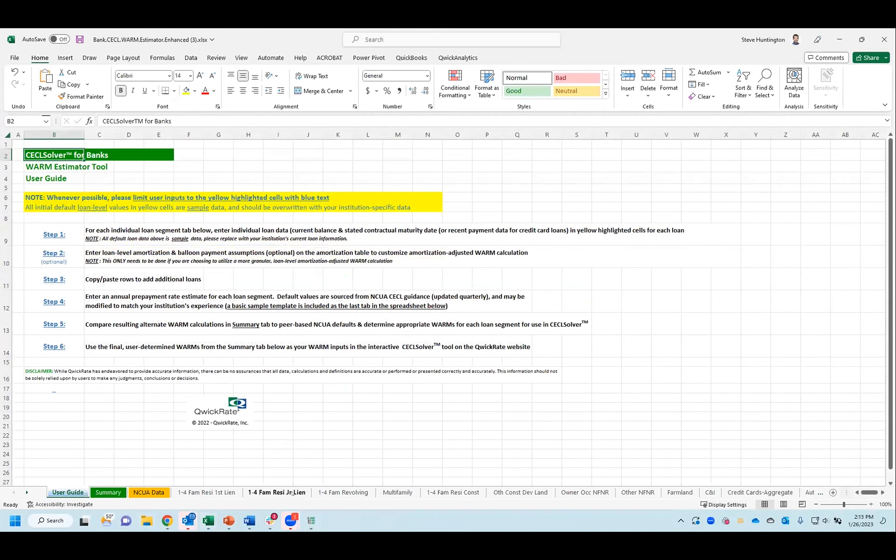
Step: Examine the loan-level inputs on the 1-4 Fam Revolving sheet: current balances, stated contractual maturity dates and amortization flags
left_click(293, 492)
left_click(343, 492)
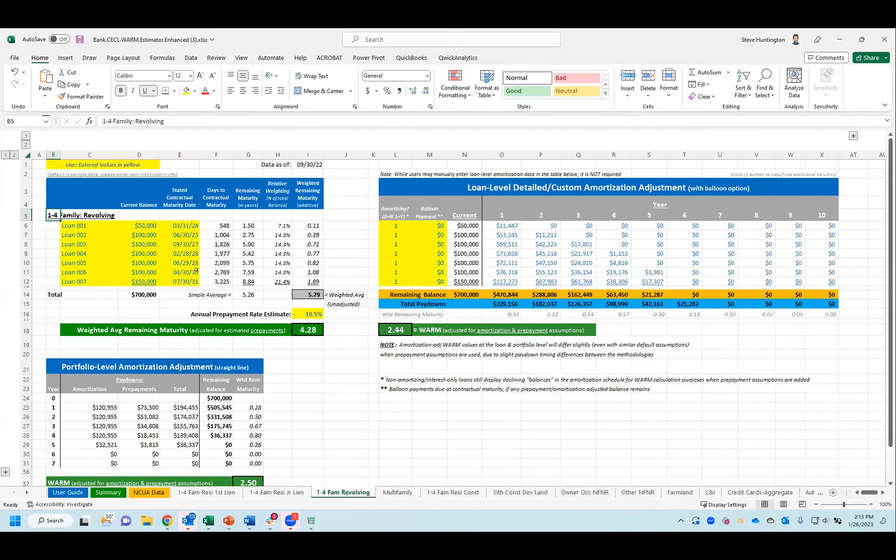
left_click(138, 234)
left_click(398, 242)
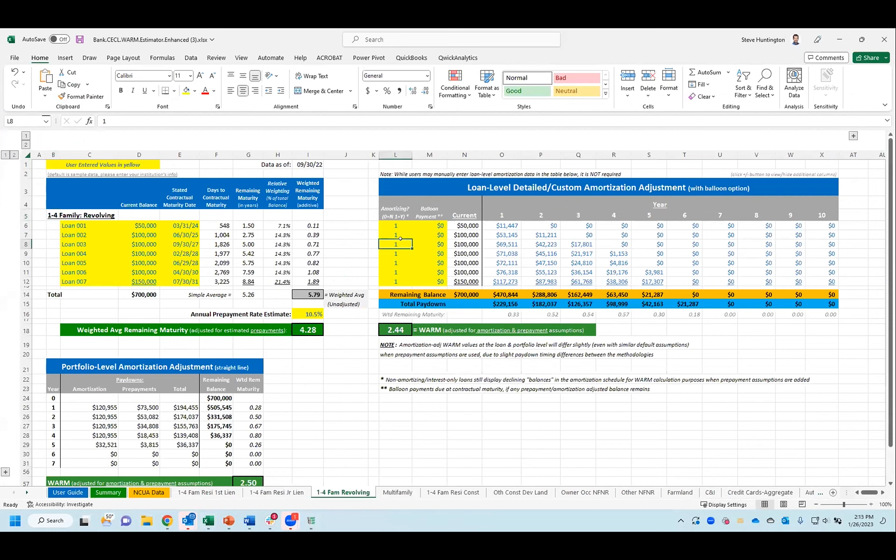
left_click(138, 226)
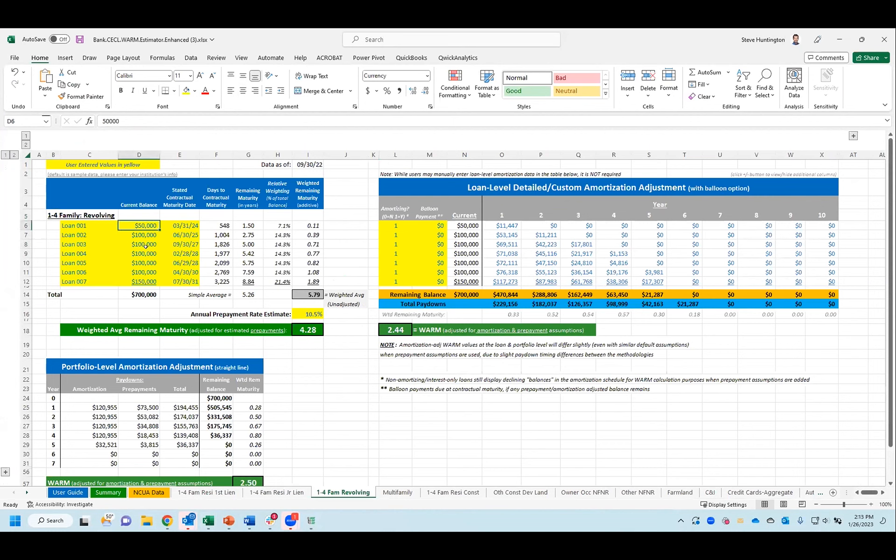
left_click(135, 196)
left_click(180, 197)
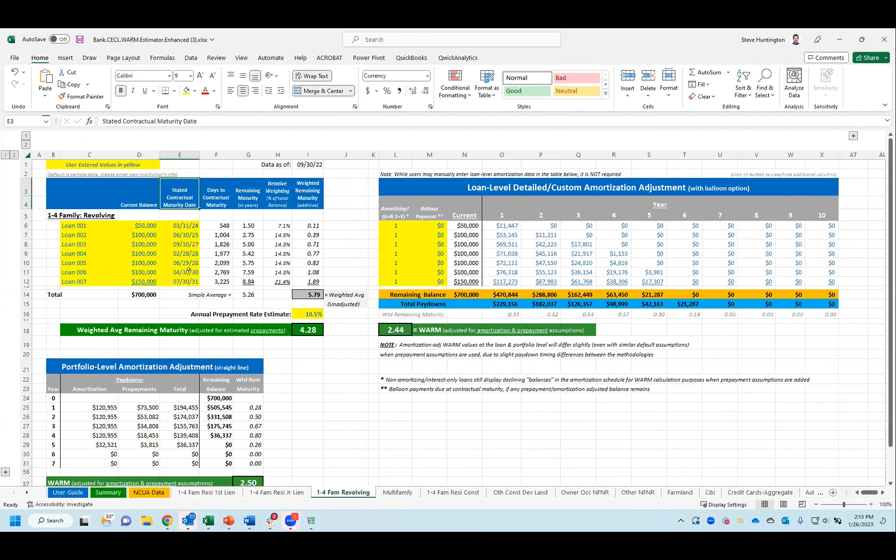
Step: Review the revolving segment's unadjusted and prepayment-adjusted WARM calculations, the portfolio-level amortization table and the loan-level amortization and balloon inputs
left_click(293, 292)
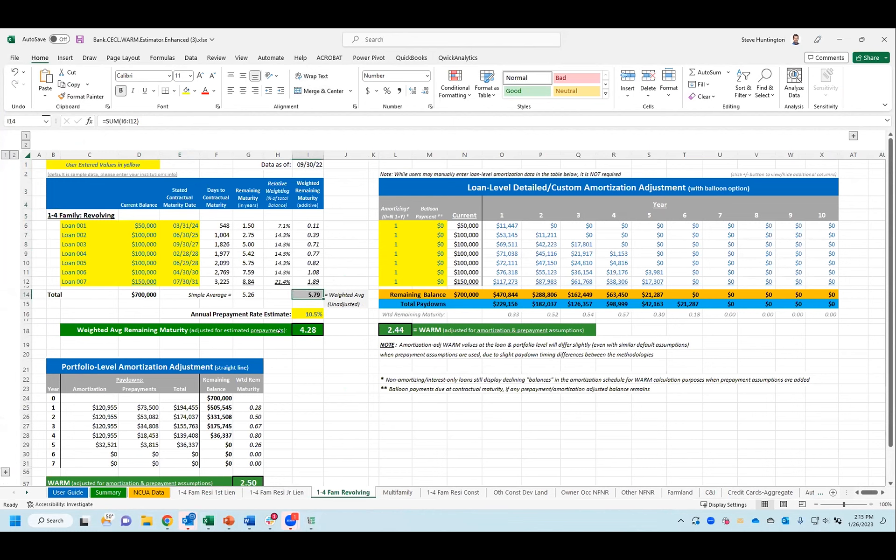
left_click(301, 314)
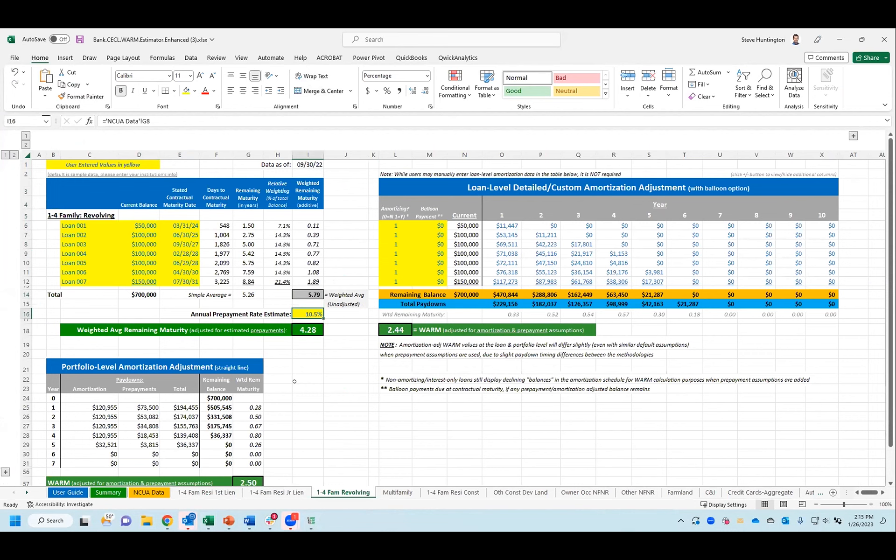
left_click(302, 330)
scroll(303, 368, "down", 1)
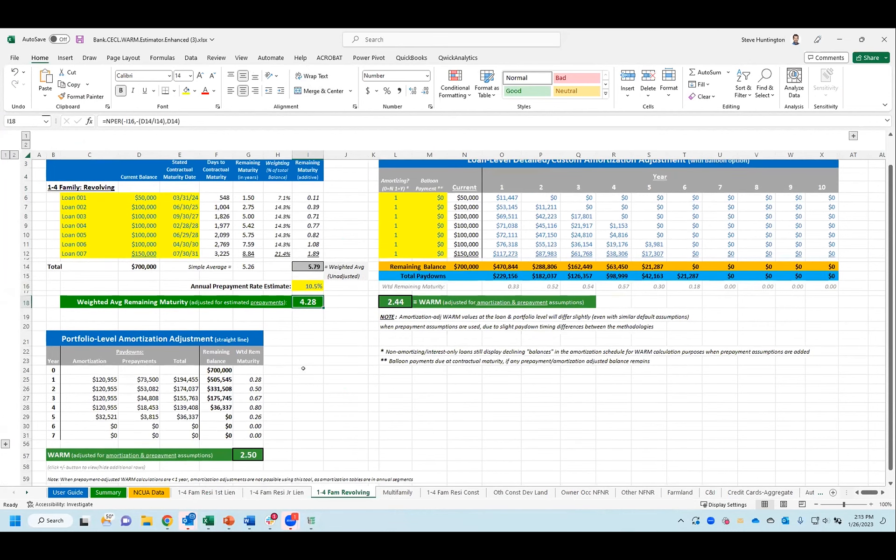
scroll(303, 368, "up", 1)
left_click(405, 225)
left_click(424, 225)
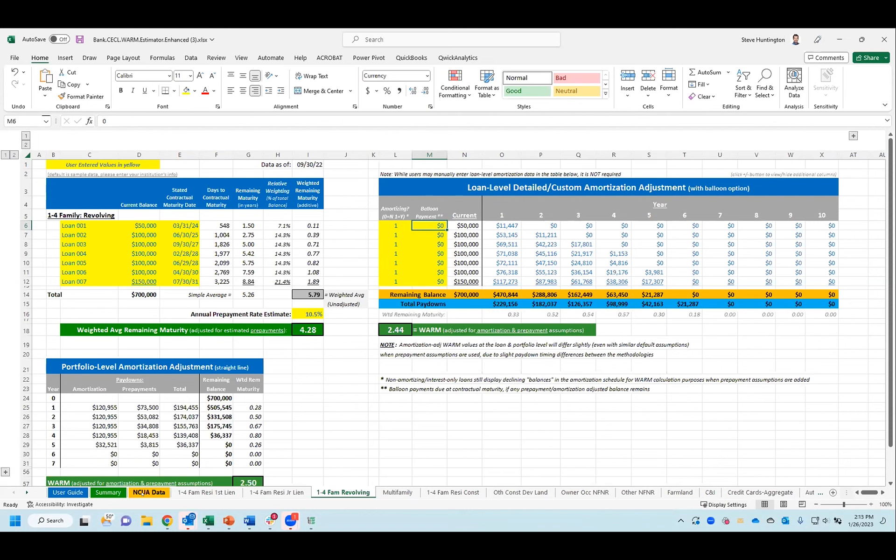
Step: Compare the alternative WARM calculations for each loan segment on the Summary sheet with the user-determined WARM column
left_click(108, 493)
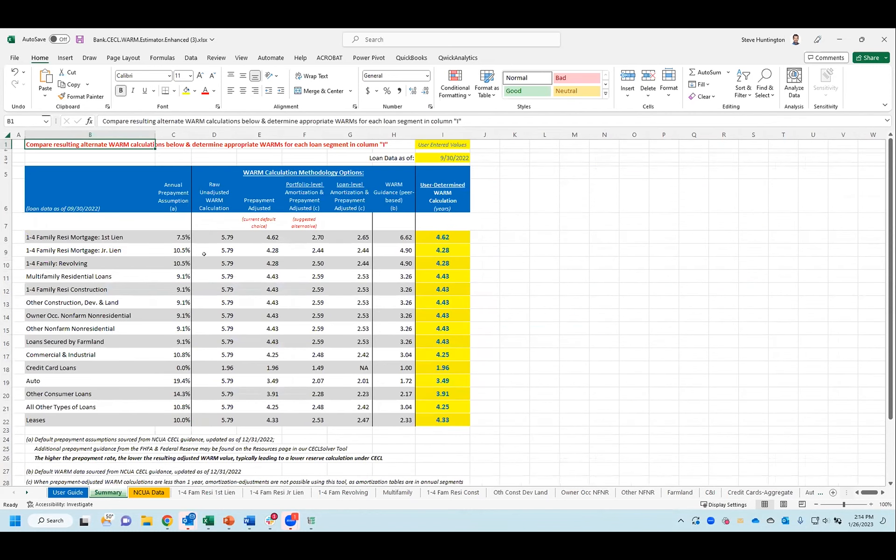
left_click(181, 316)
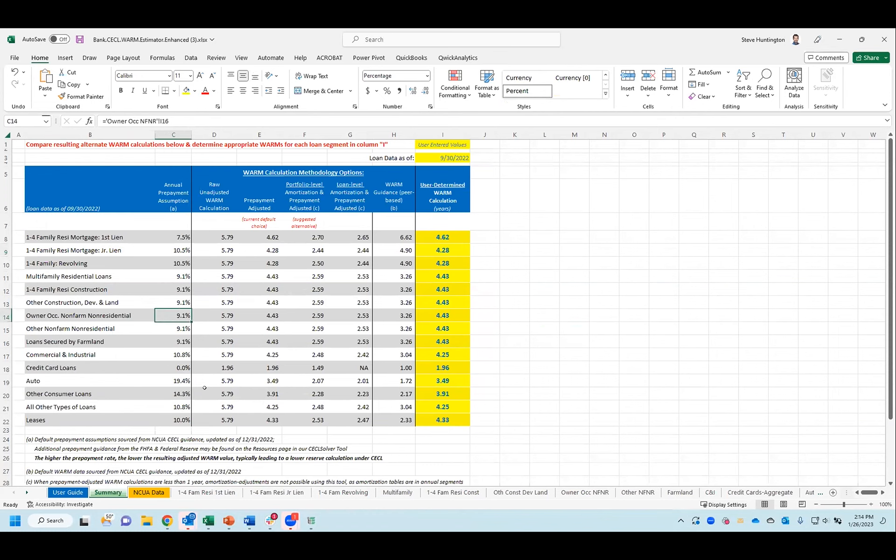
left_click(213, 276)
key("Right")
key("Right")
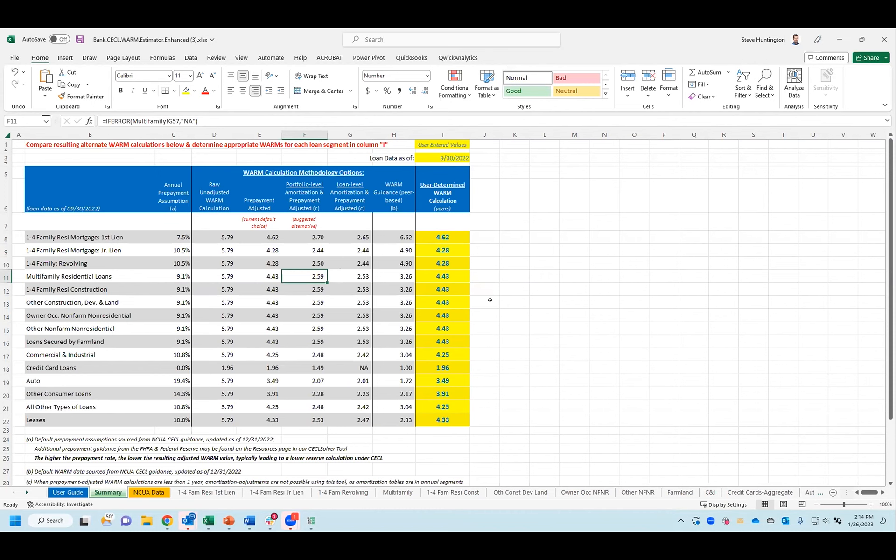
left_click_drag(452, 235, 445, 420)
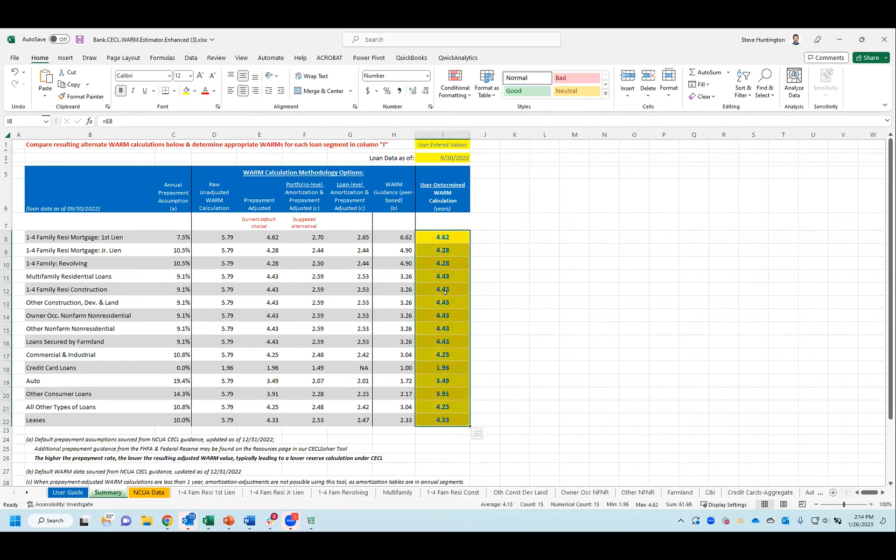
Step: Return to CECLSolver in the browser and set the weighted average remaining maturity of 1-4 Family Resi Mortgage: 1st Lien to 5.75 years
left_click(839, 39)
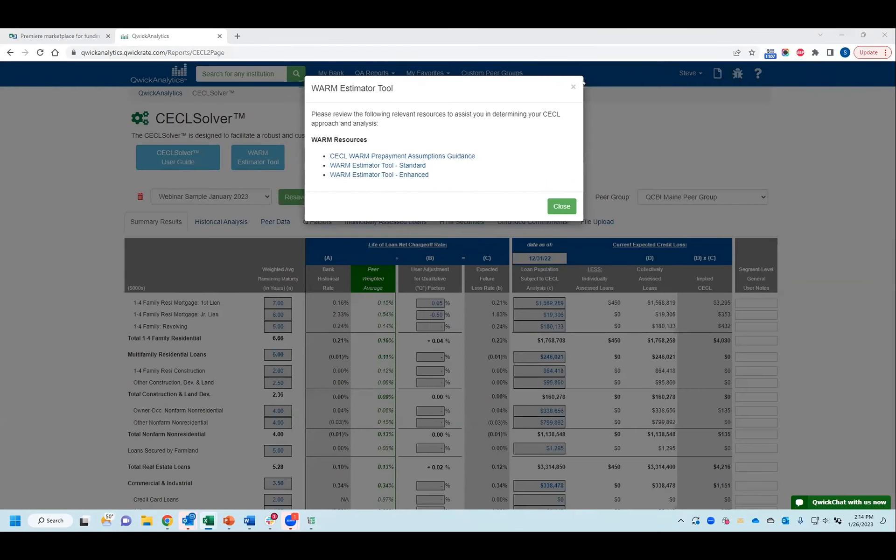
left_click(572, 88)
scroll(259, 262, "down", 2)
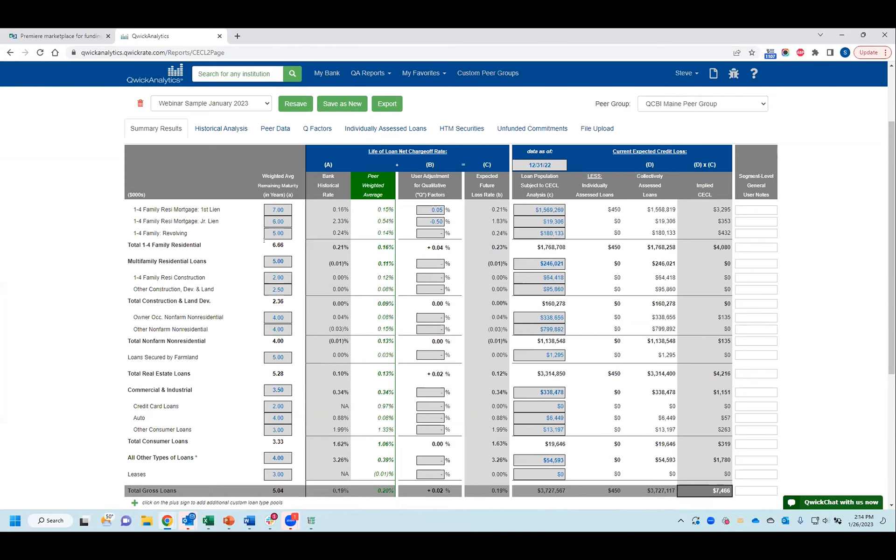
left_click(269, 209)
type("5.75")
left_click(100, 235)
Step: Examine the first-lien mortgage row in the summary results, from bank historical rate through implied CECL
left_click_drag(337, 211, 726, 204)
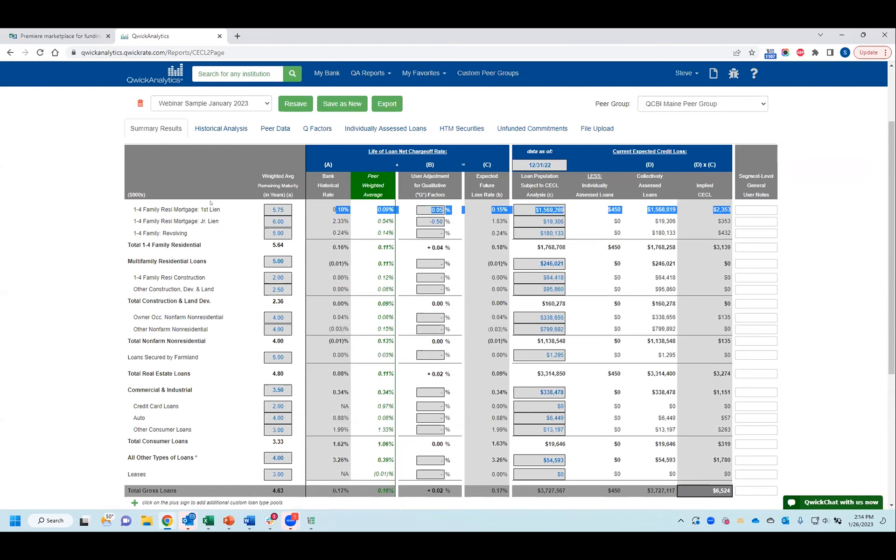
left_click(307, 210)
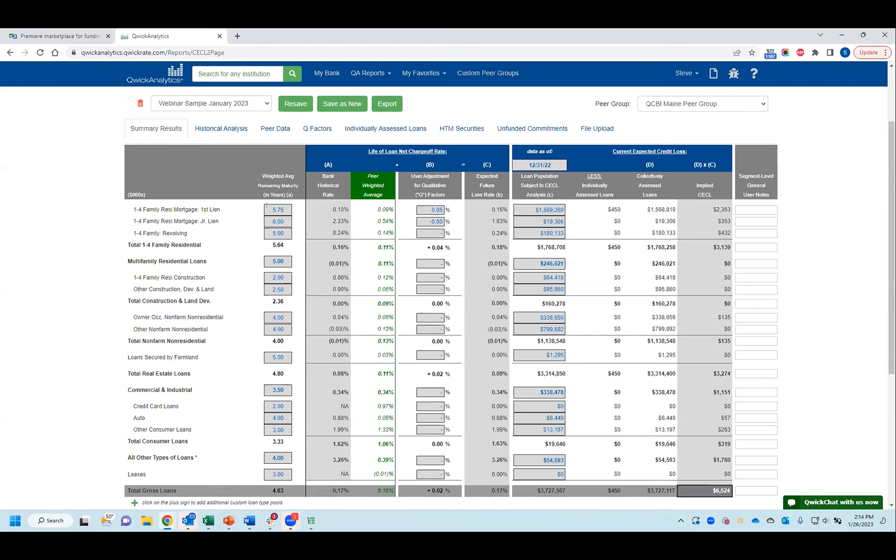
left_click(267, 206)
left_click(301, 209)
left_click_drag(330, 210, 345, 211)
left_click(322, 217)
left_click_drag(330, 209, 340, 206)
Step: Open the Historical Analysis and expand the gross chargeoffs and gross recoveries tables
left_click(221, 130)
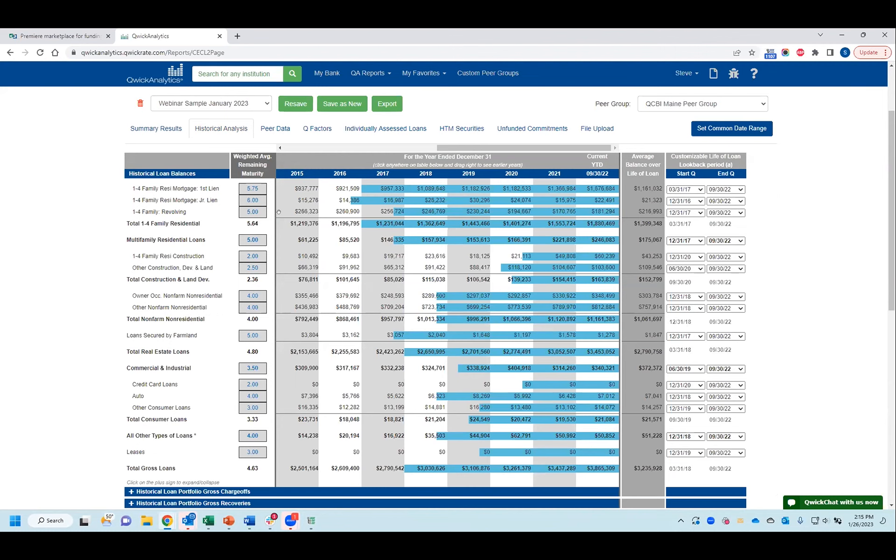
left_click_drag(310, 190, 348, 235)
scroll(342, 337, "down", 3)
left_click(131, 352)
scroll(166, 360, "down", 1)
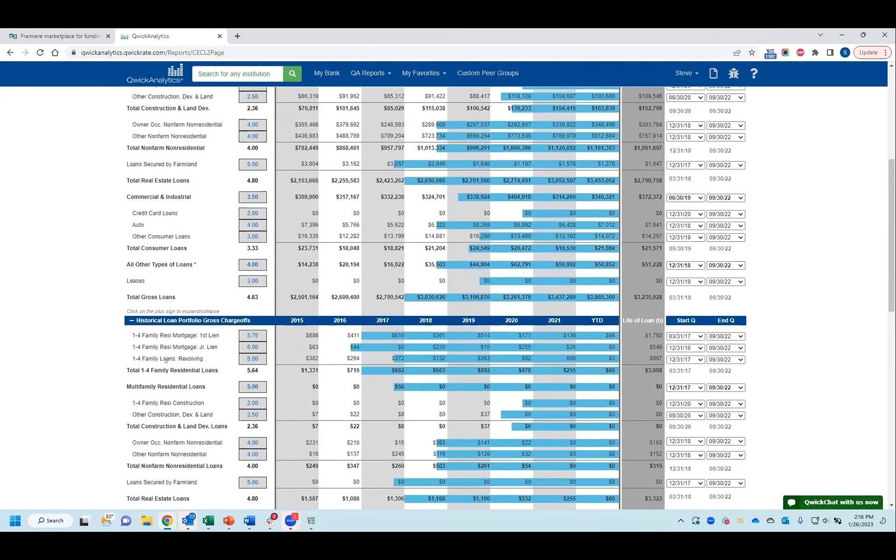
scroll(165, 360, "down", 3)
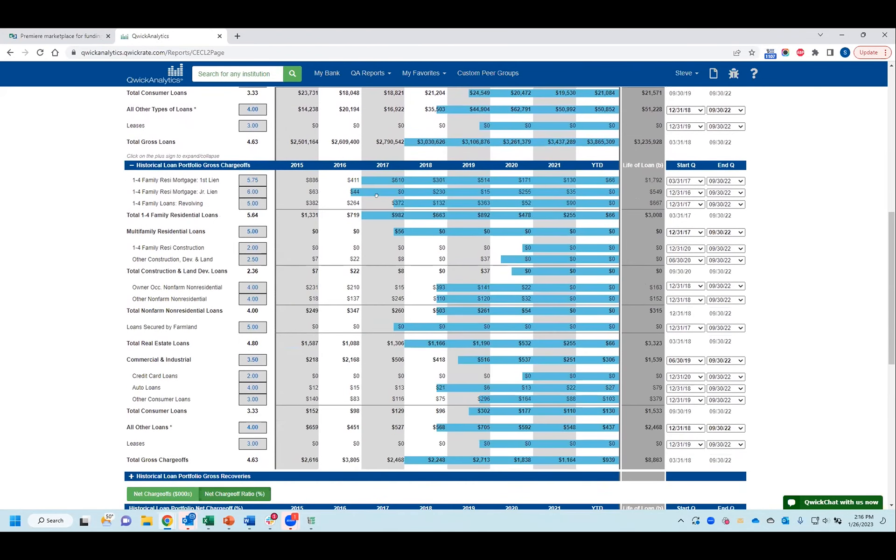
left_click(131, 476)
scroll(259, 406, "down", 10)
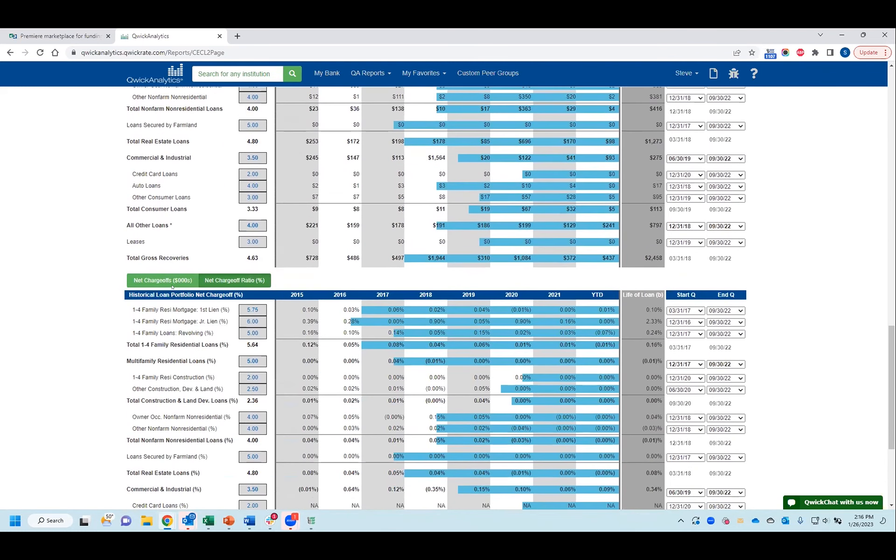
Step: View historical net chargeoffs in dollars and as ratios, and check the life-of-loan ratio for first-lien mortgages
left_click(167, 279)
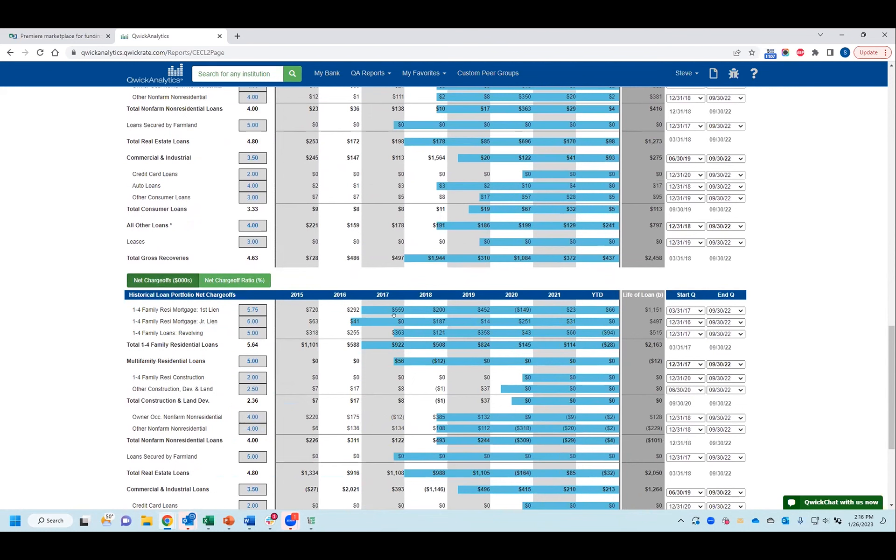
left_click(235, 280)
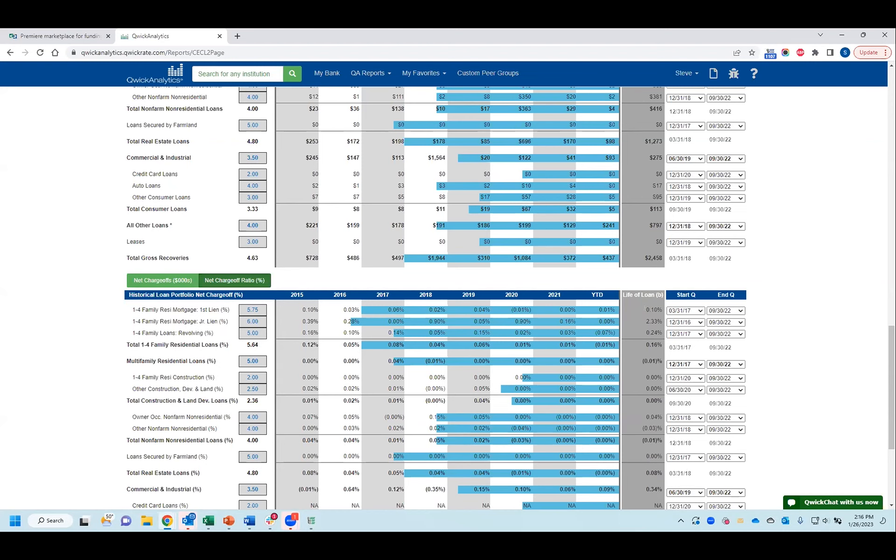
left_click_drag(645, 308, 666, 309)
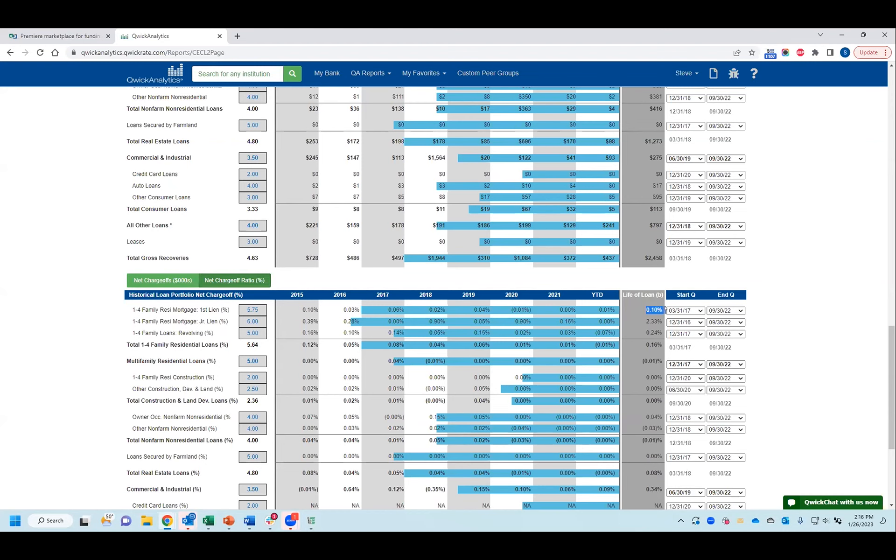
left_click(628, 321)
scroll(629, 321, "down", 3)
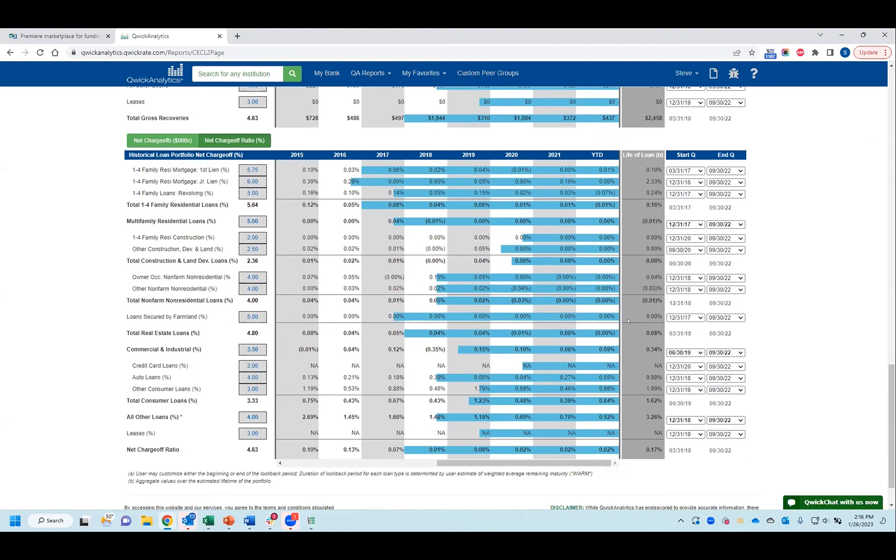
scroll(628, 321, "up", 1)
left_click_drag(646, 217, 658, 214)
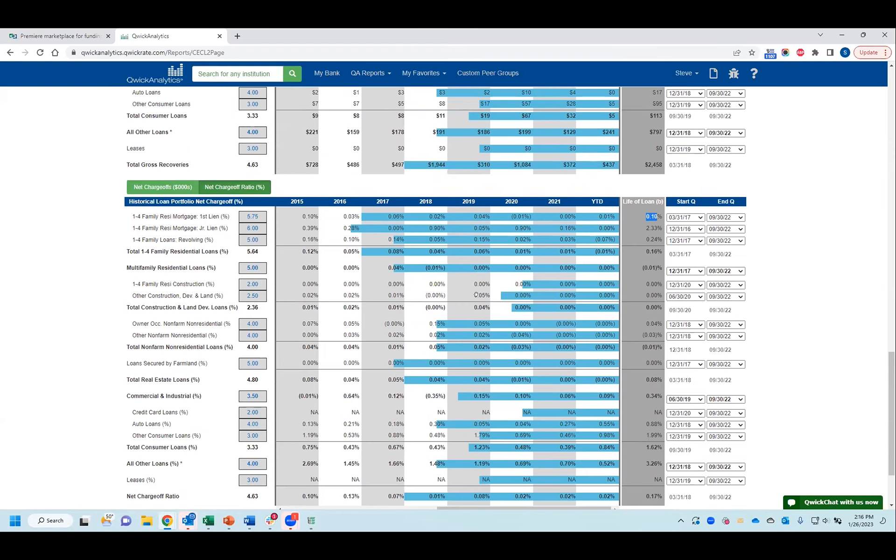
Step: Check the first-lien mortgage's bank historical rate in the Summary Results
scroll(476, 294, "up", 15)
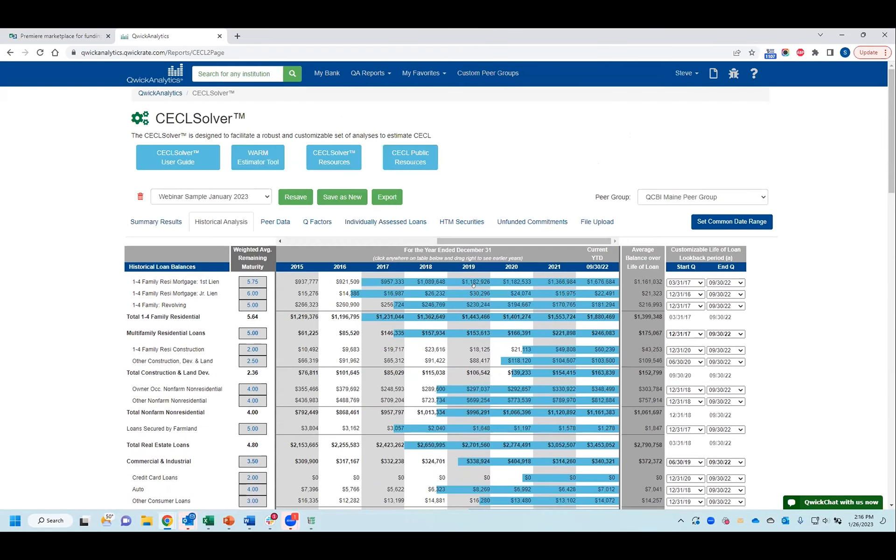
left_click(156, 220)
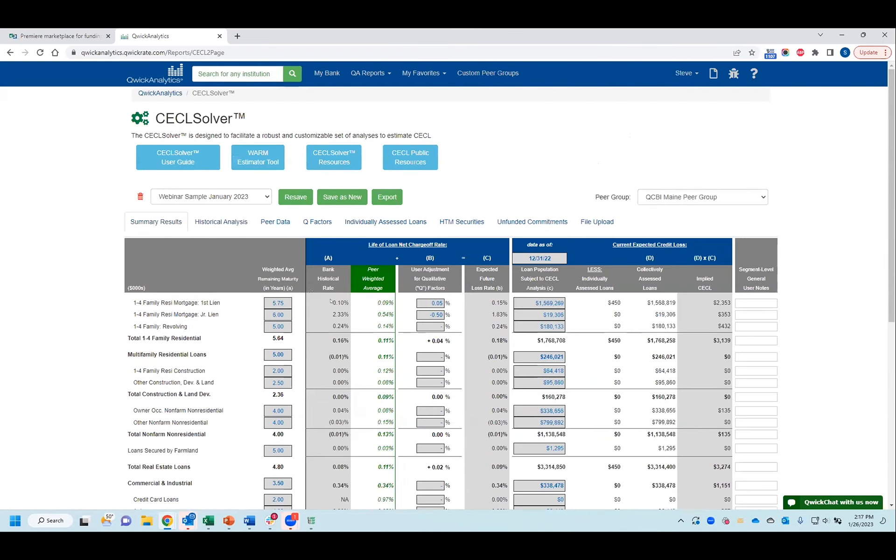
left_click_drag(338, 302, 342, 303)
Step: Go back to the Historical Analysis and view the available export options, including the detailed historical data export, without exporting
left_click(220, 223)
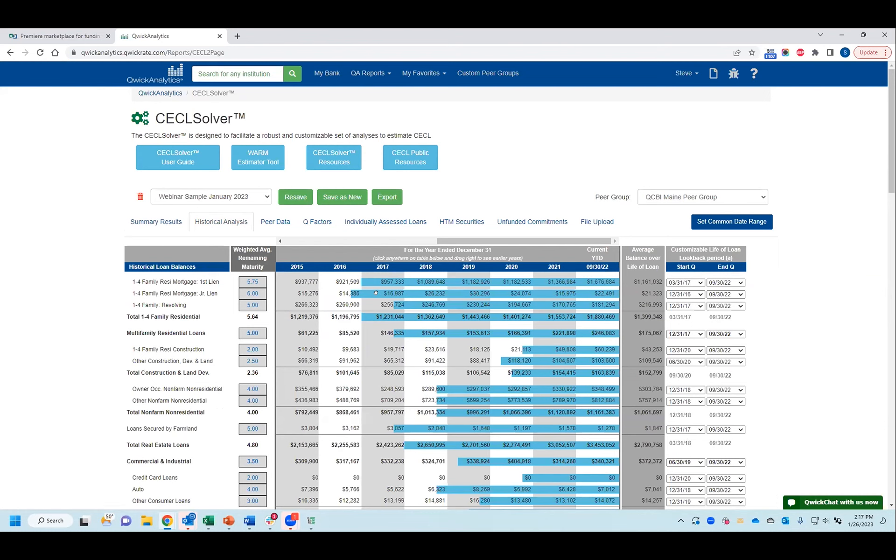
left_click(382, 196)
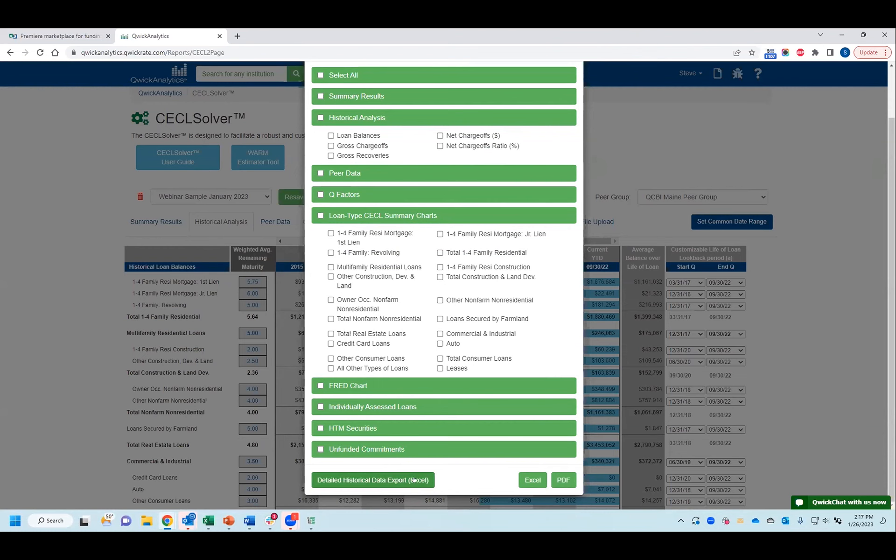
left_click(48, 234)
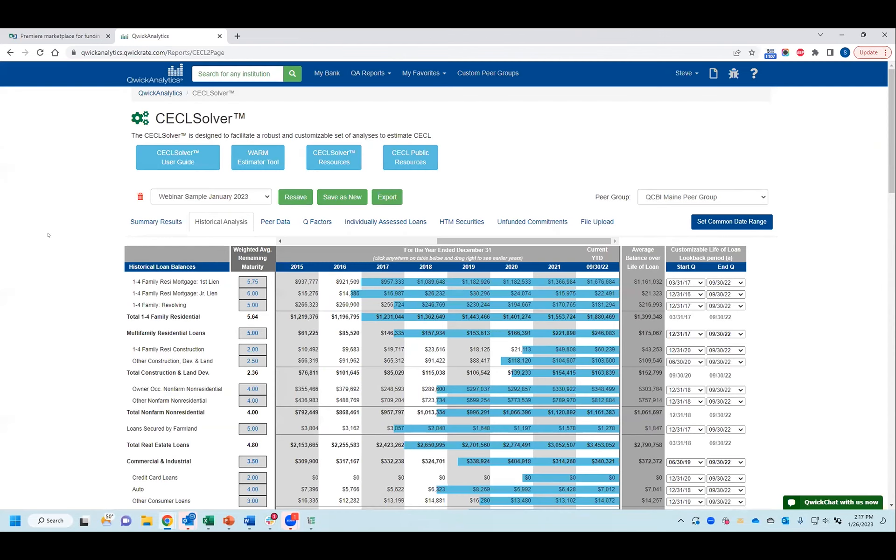
Step: Open the Summary Results and review the life-of-loan net chargeoff rates and implied CECL for each loan segment
left_click(154, 224)
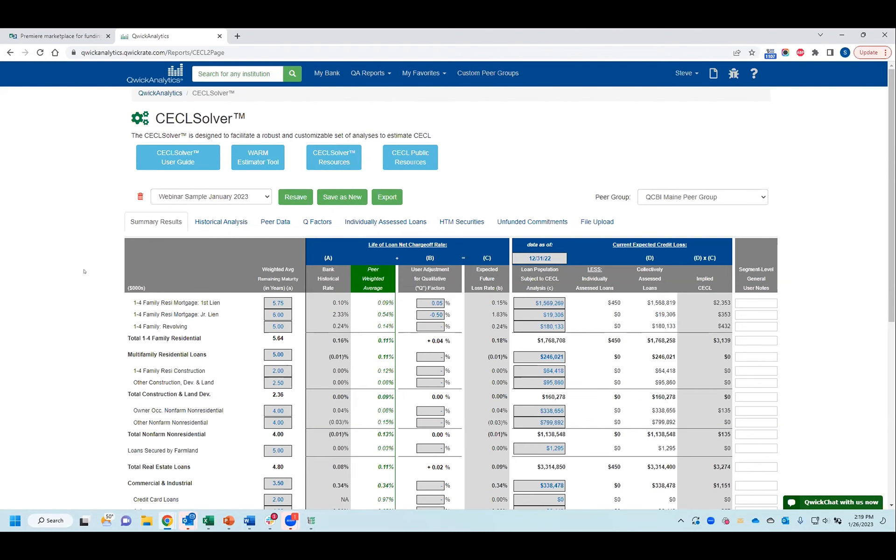
scroll(84, 271, "down", 2)
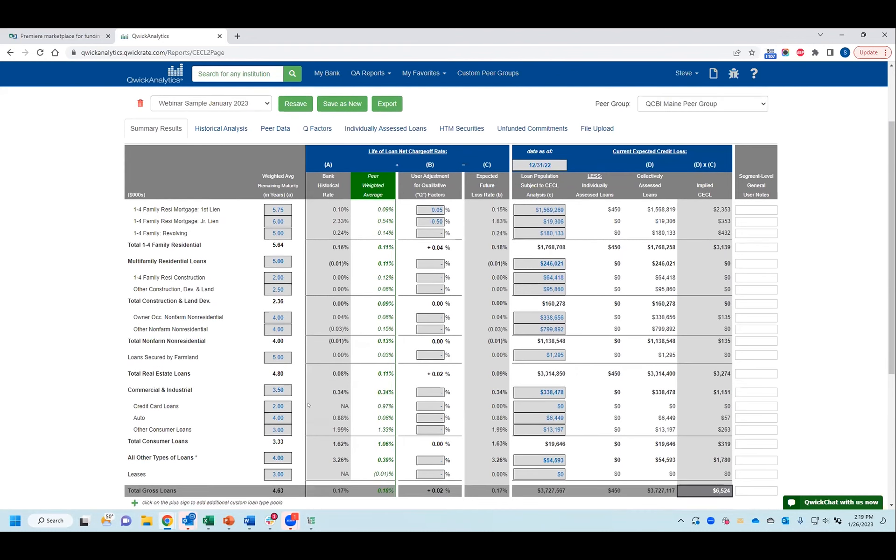
scroll(583, 314, "up", 1)
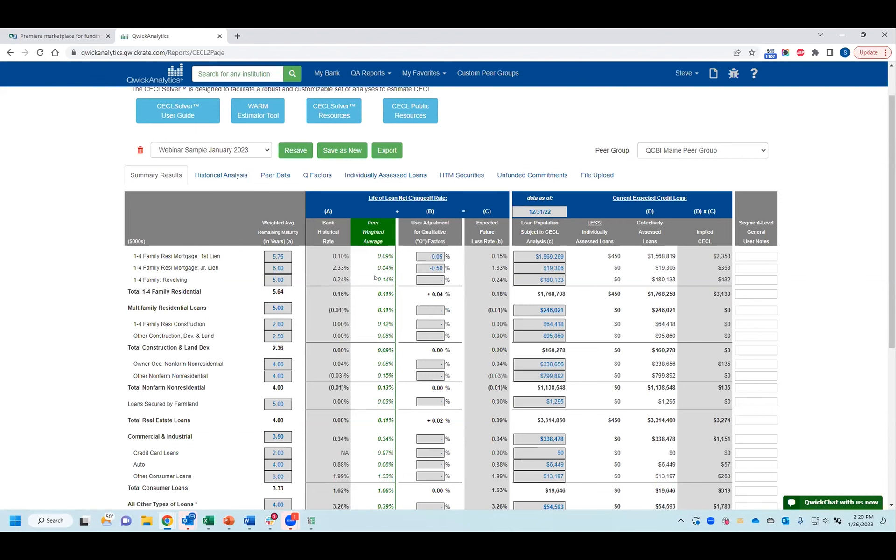
Step: Open the Q Factors and delete the Problem Loan Trends factor from the internal qualitative factors
left_click(323, 176)
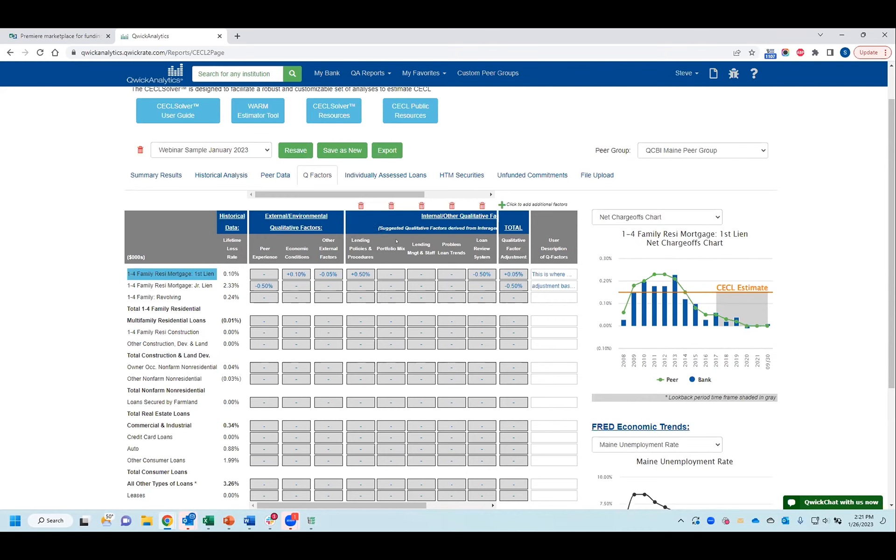
left_click_drag(374, 193, 404, 194)
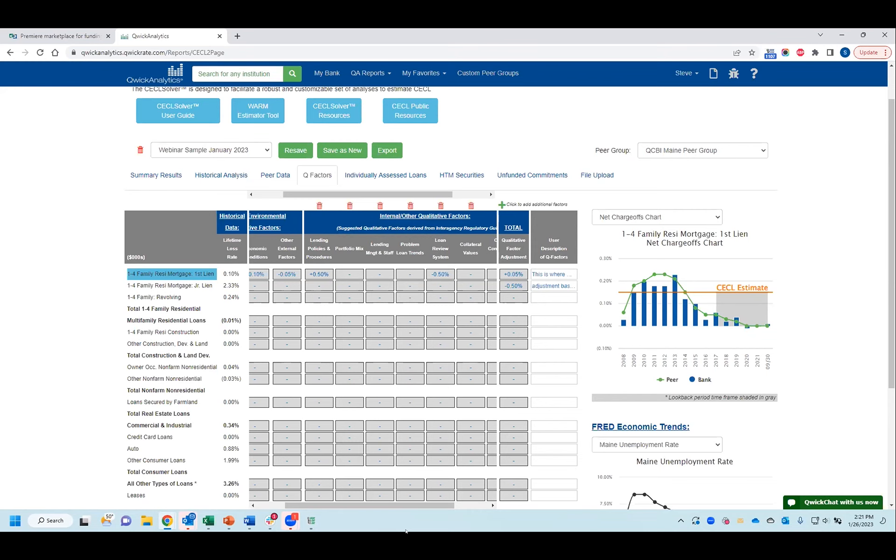
left_click(407, 205)
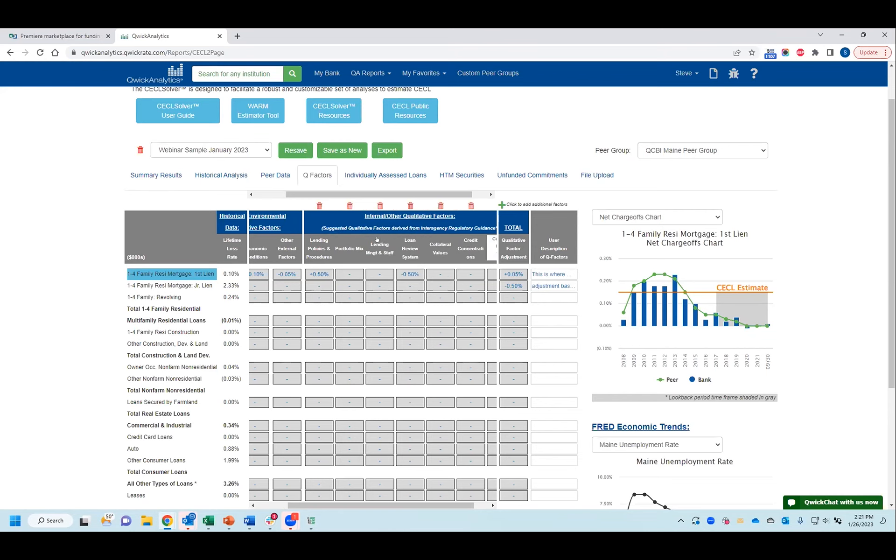
Step: Examine the remaining internal factors and the editable Custom User Text factor, then return to the external factors
left_click_drag(381, 196, 397, 195)
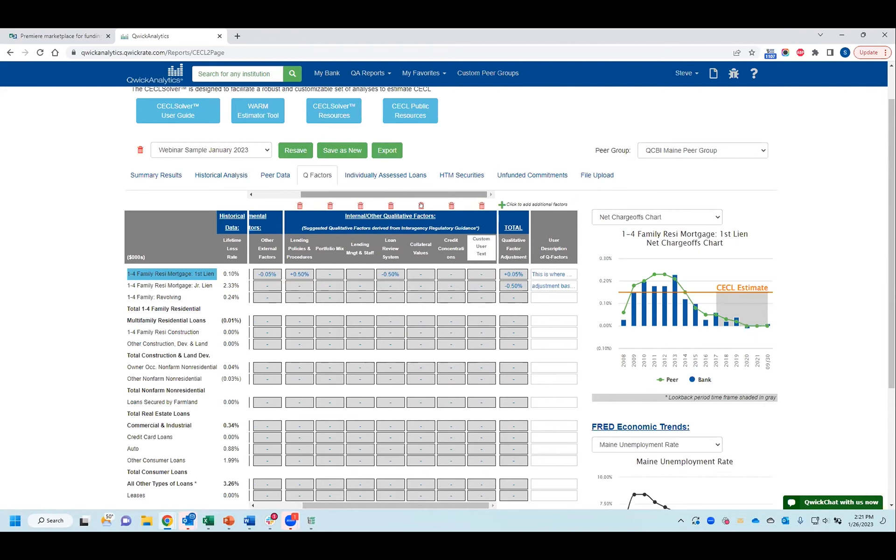
left_click(474, 238)
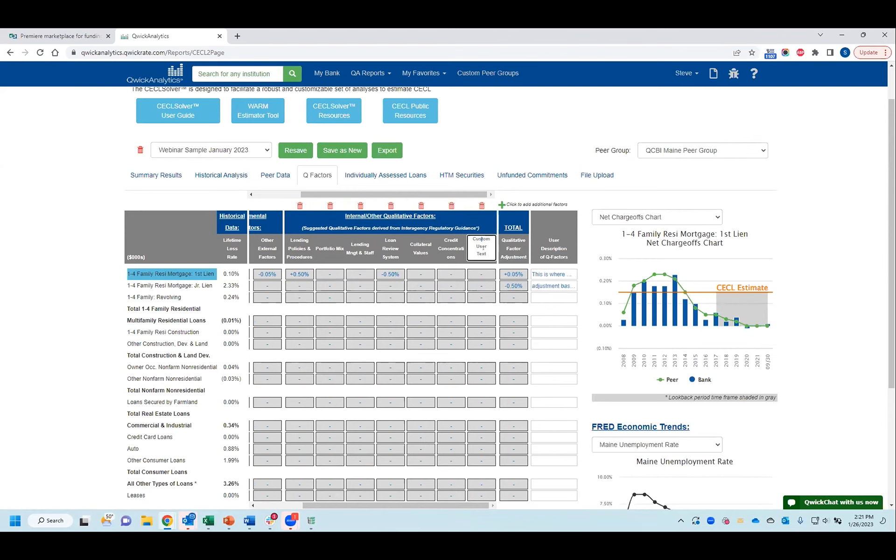
left_click(475, 285)
left_click(449, 307)
left_click_drag(314, 195, 268, 196)
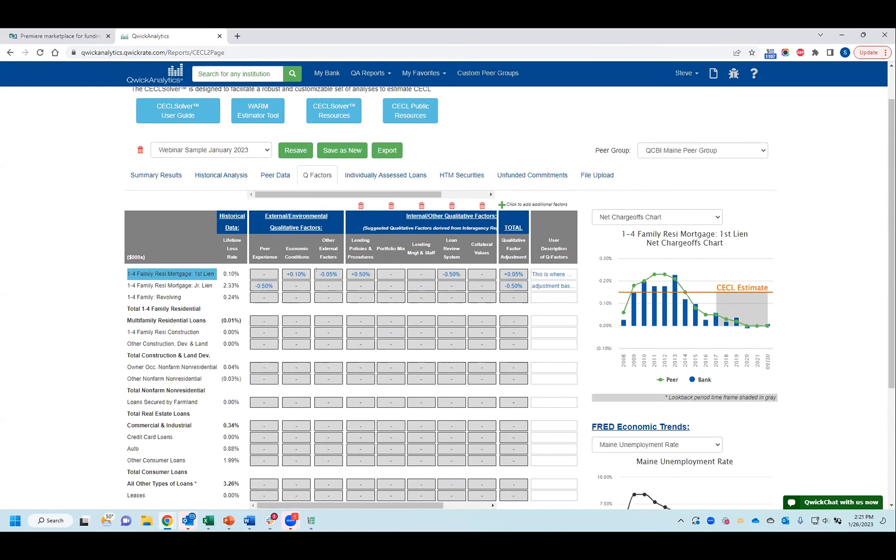
Step: Check the first-lien mortgage's lifetime loss rate, total qualitative adjustment and CECL estimate line on the net chargeoffs chart
left_click_drag(228, 273, 233, 272)
left_click(502, 273)
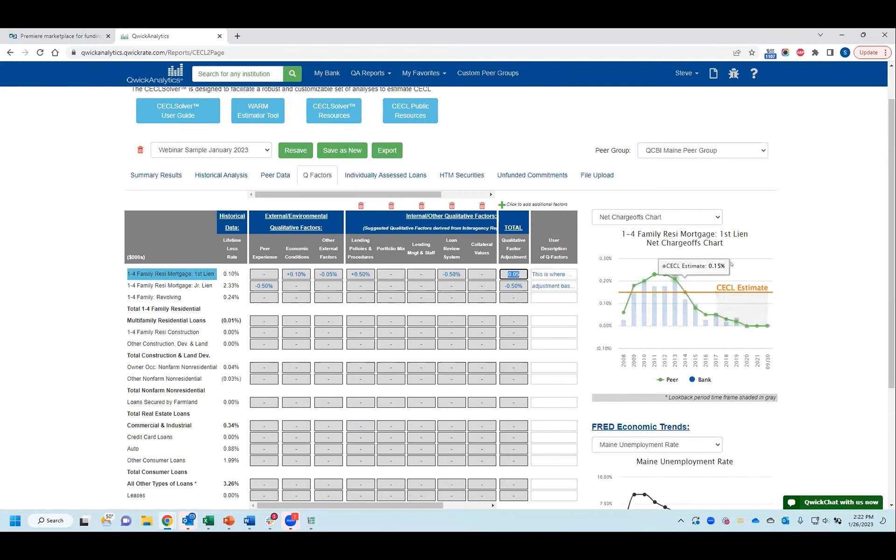
mouse_move(779, 294)
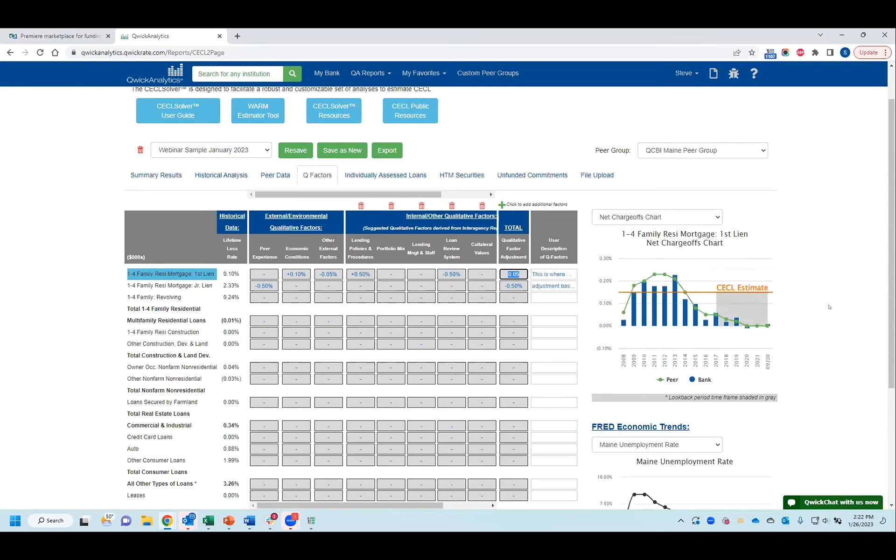
mouse_move(725, 292)
Step: Set the Peer Experience factor for 1-4 Family Resi Mortgage: 1st Lien to 0.25% and check the CECL estimate chart
left_click(259, 273)
type("0.25")
left_click(710, 299)
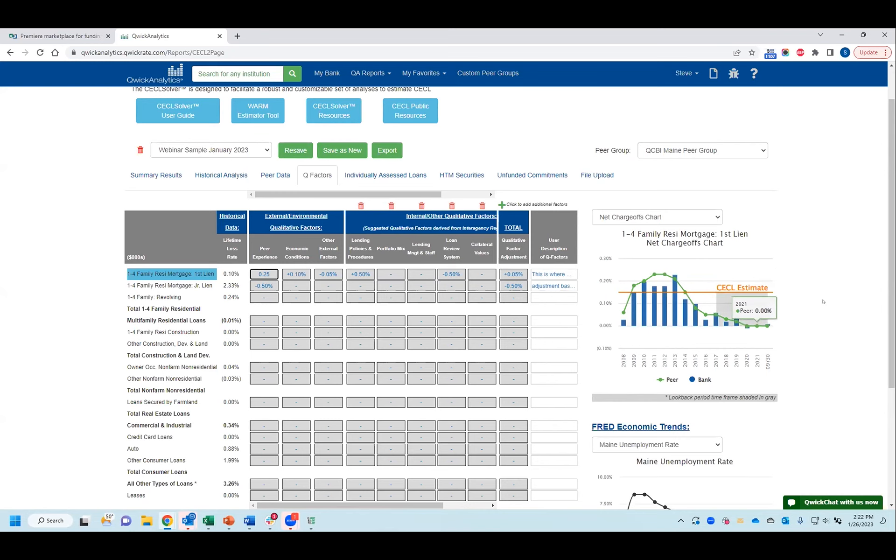
mouse_move(703, 301)
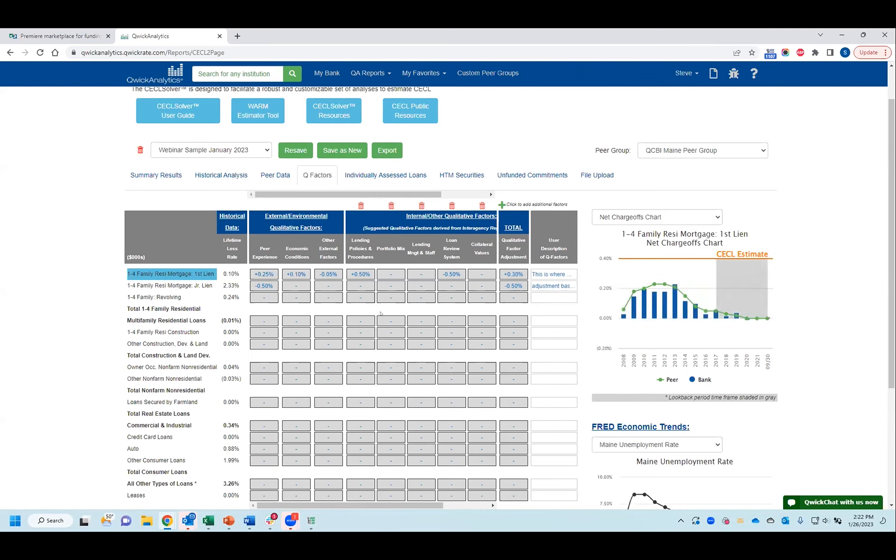
Step: Read the user descriptions justifying the first-lien and junior-lien mortgage Q-factor adjustments
left_click(533, 273)
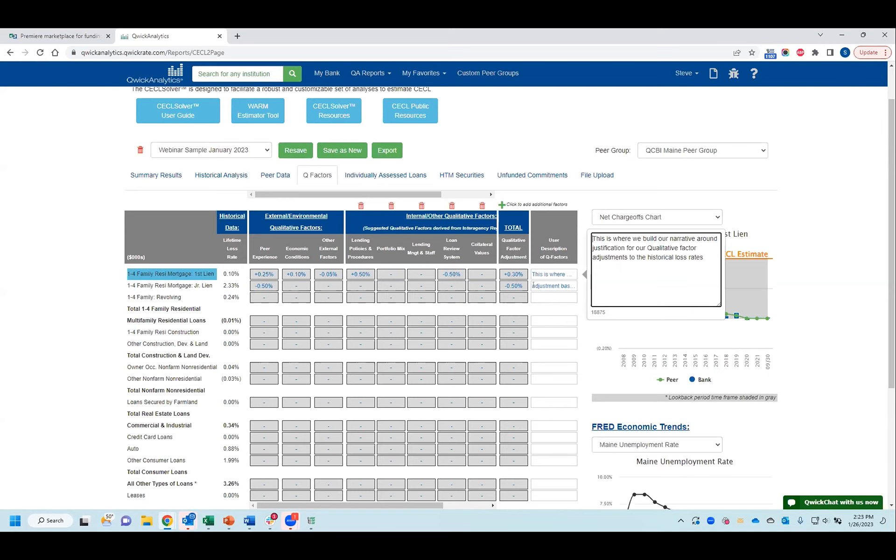
left_click(533, 286)
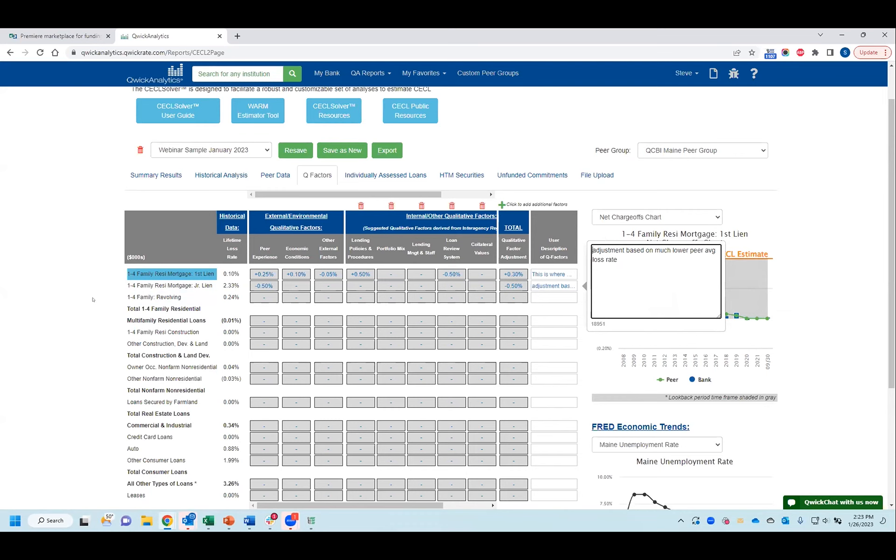
left_click(92, 300)
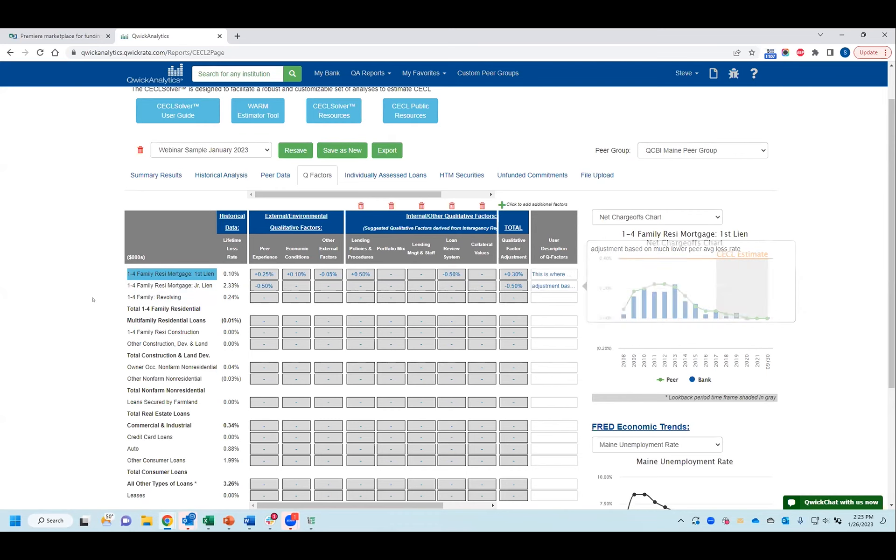
Step: View the net chargeoffs charts for junior-lien, revolving and total 1-4 family loans, ending back on first-lien mortgages
left_click(147, 286)
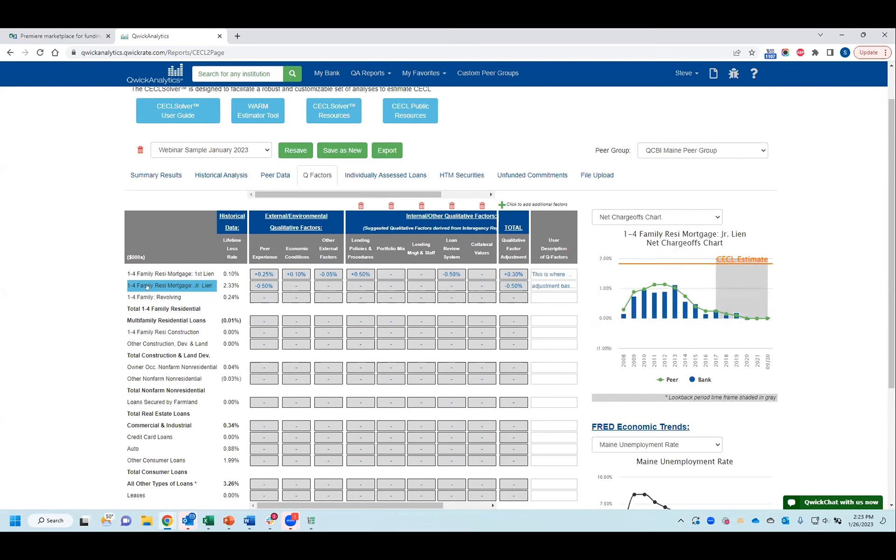
left_click(151, 299)
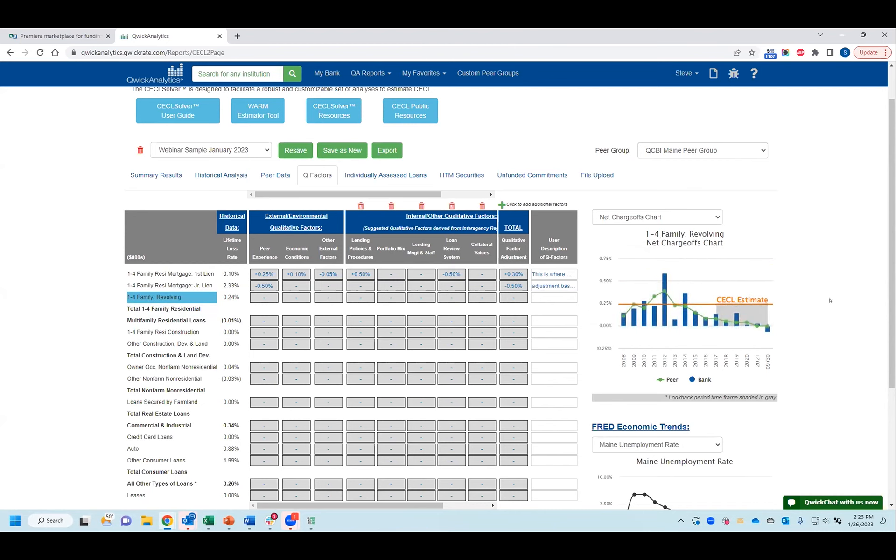
left_click(164, 308)
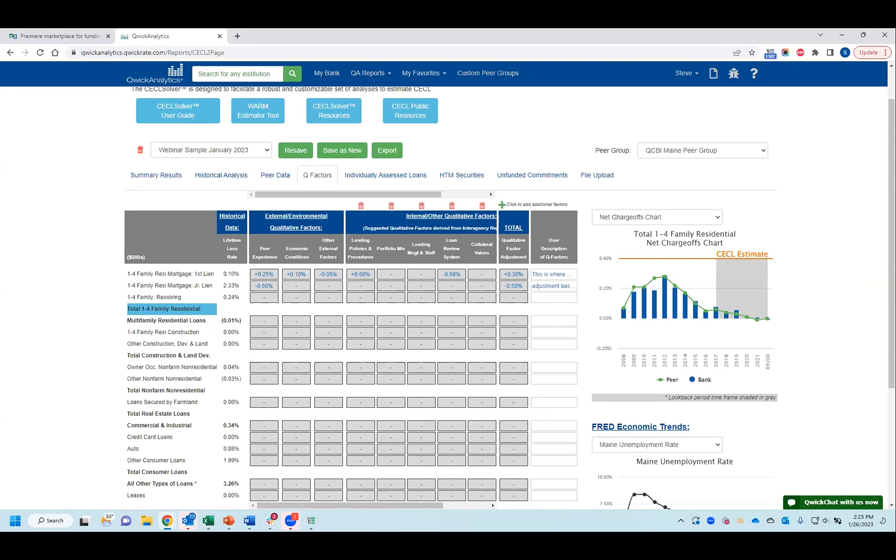
left_click(160, 273)
Step: View the first-lien mortgage's Nonaccruals and 30-89days PD charts, then return to the Net Chargeoffs chart
left_click(621, 217)
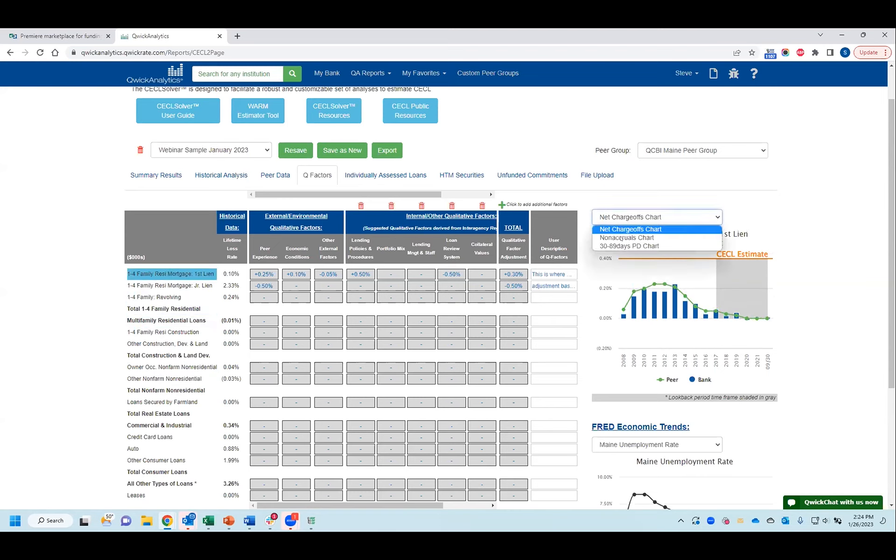
left_click(611, 236)
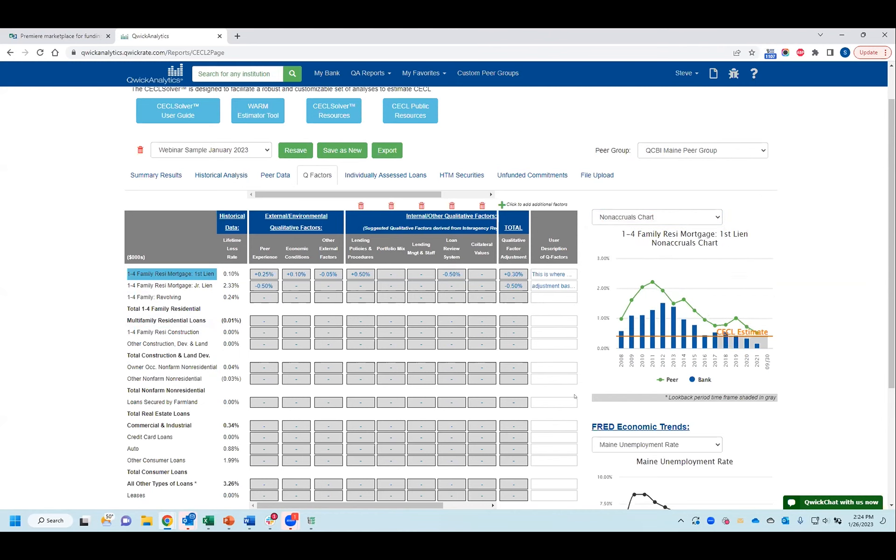
left_click(620, 217)
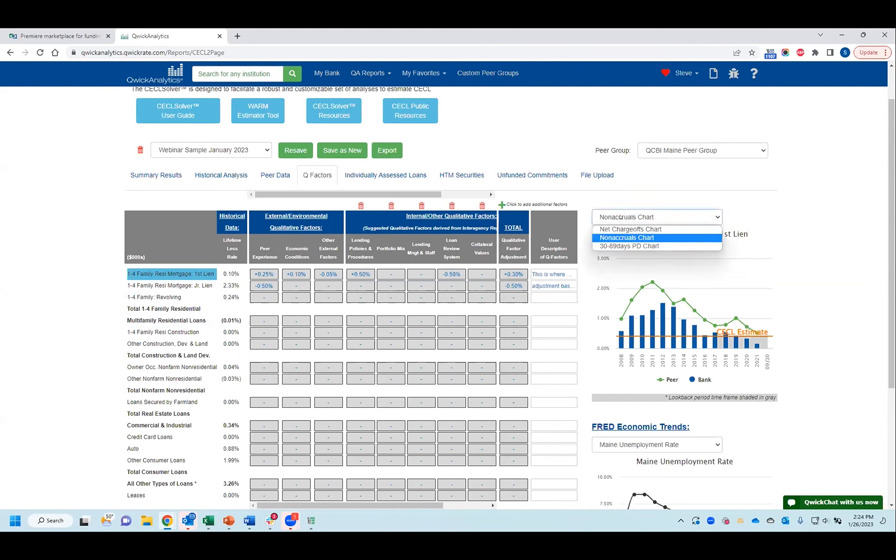
left_click(616, 244)
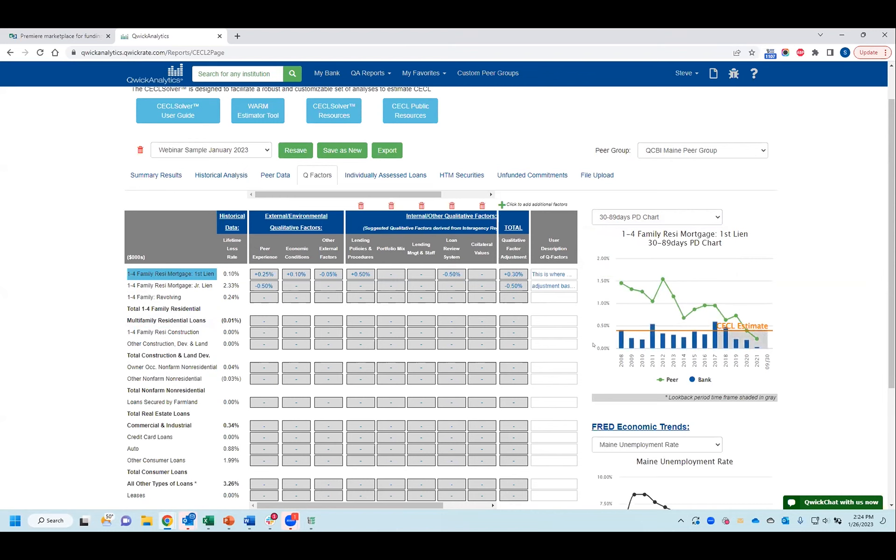
left_click(607, 218)
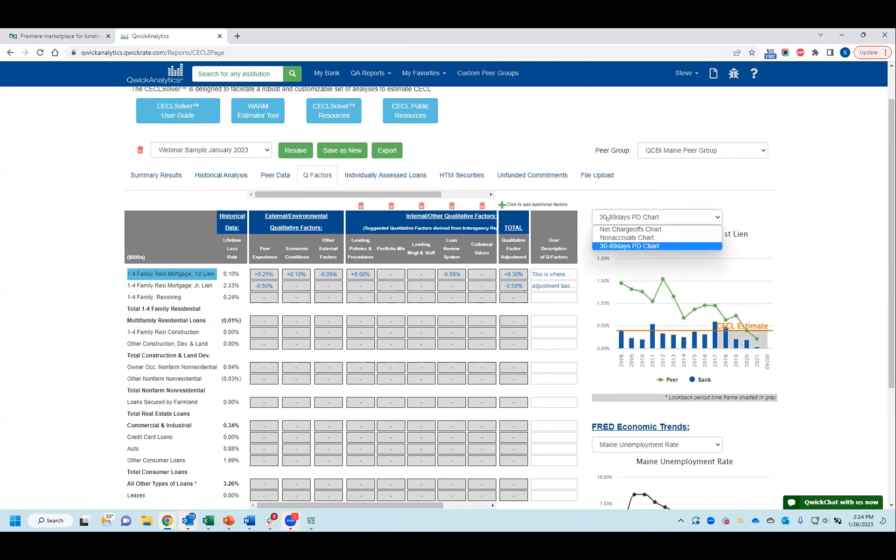
left_click(608, 227)
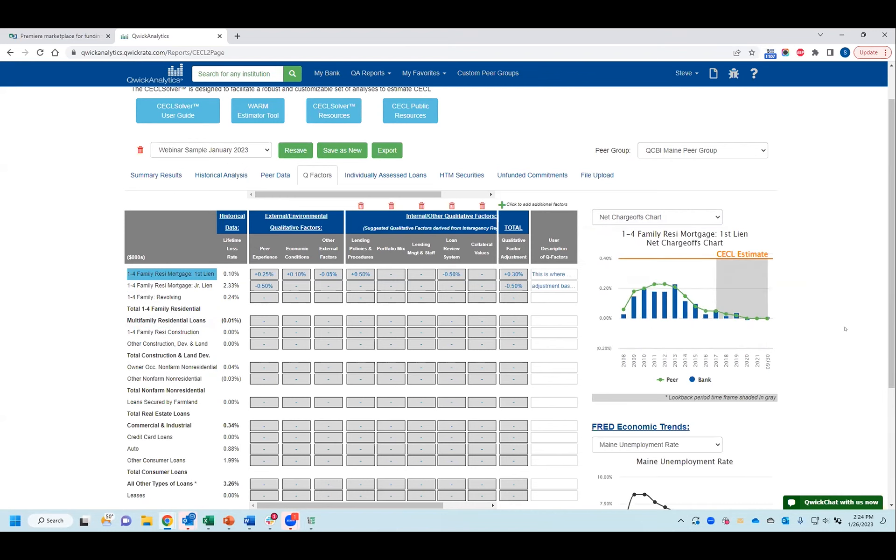
Step: Look through the available FRED economic trends and examine the Maine Unemployment Rate chart without changing the selection
scroll(845, 328, "down", 3)
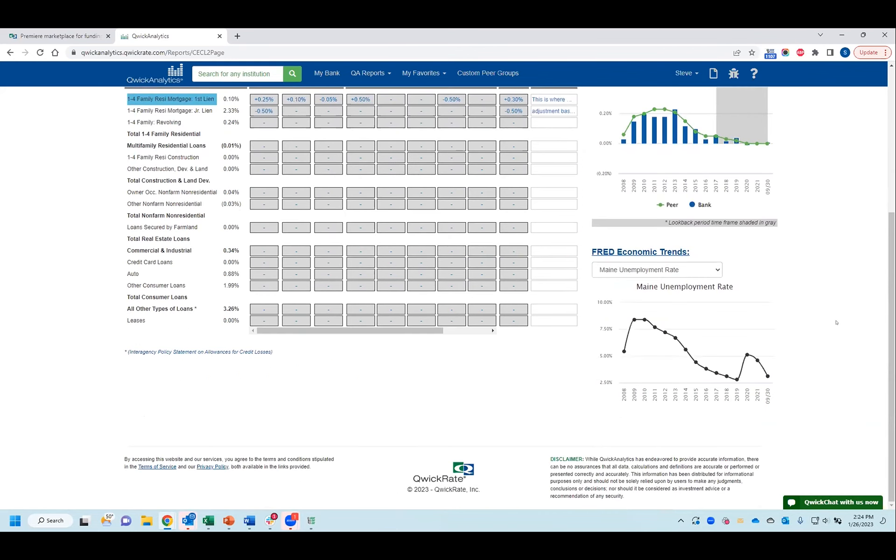
left_click(718, 270)
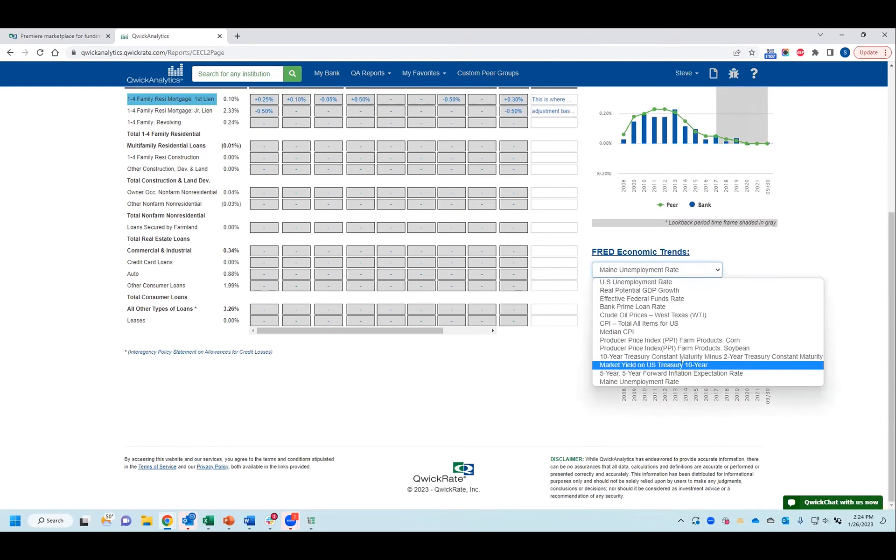
left_click(838, 248)
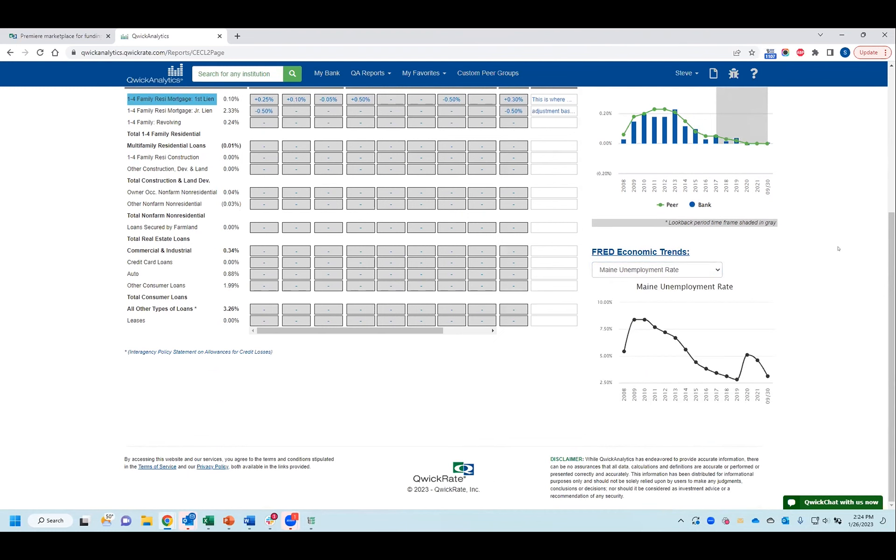
mouse_move(757, 368)
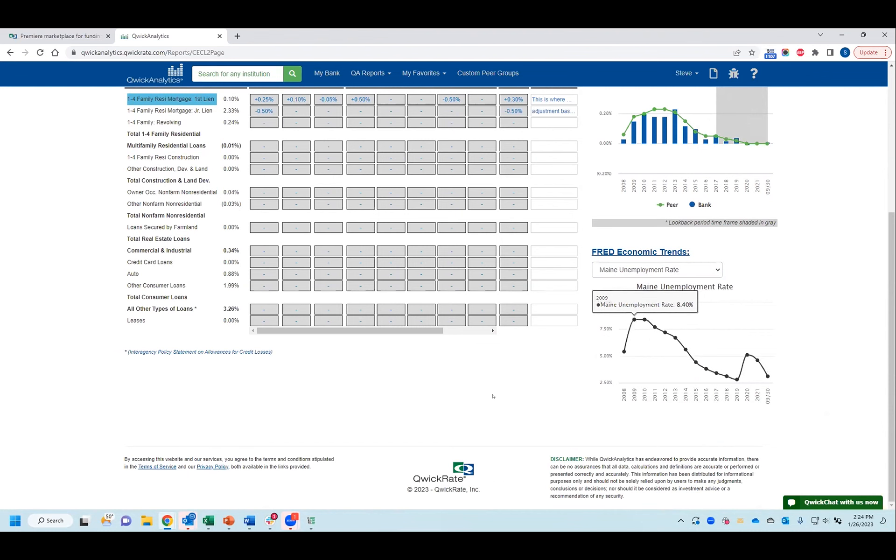
scroll(93, 317, "up", 5)
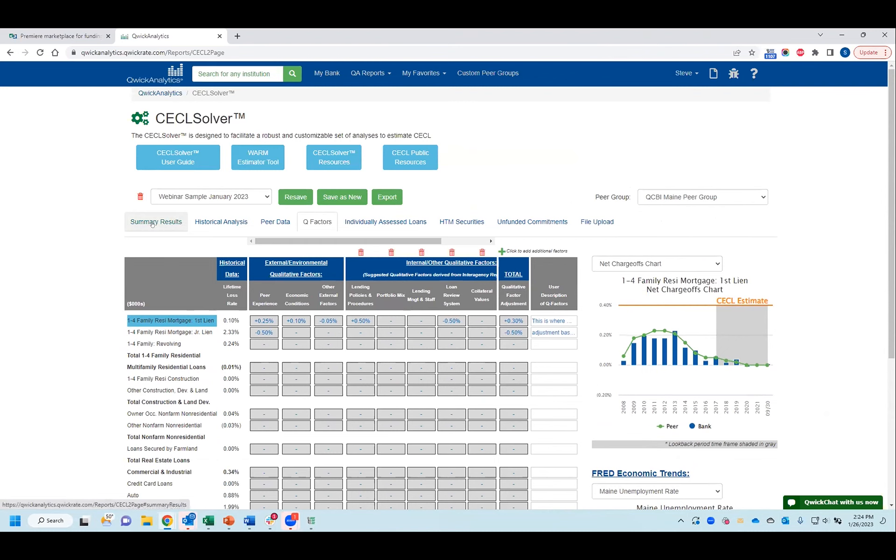
Step: Open the Peer Data and browse the available peer groups, keeping QCBI Maine Peer Group selected
left_click(263, 225)
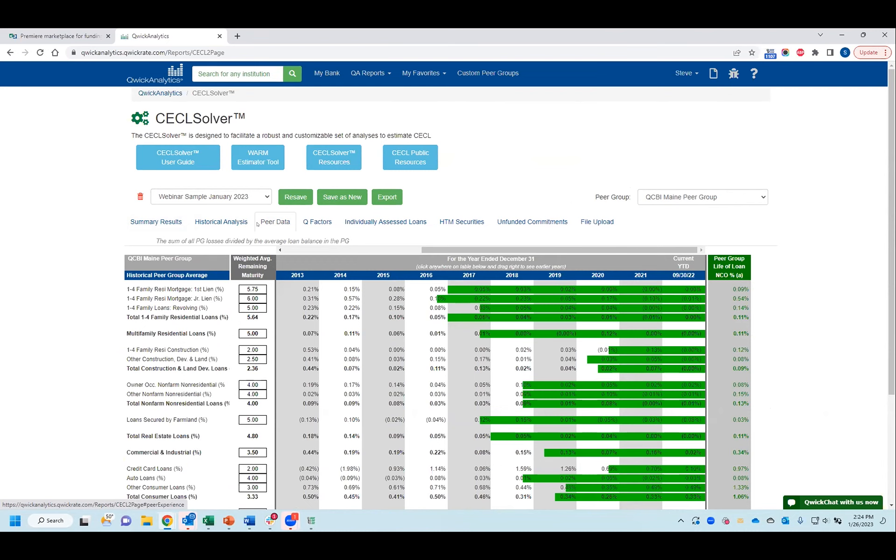
left_click(674, 197)
scroll(668, 248, "down", 4)
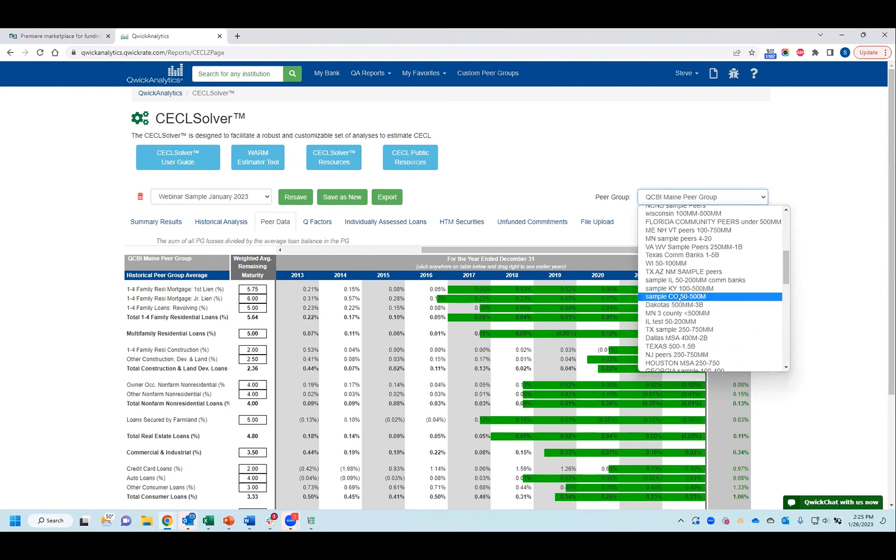
left_click(843, 188)
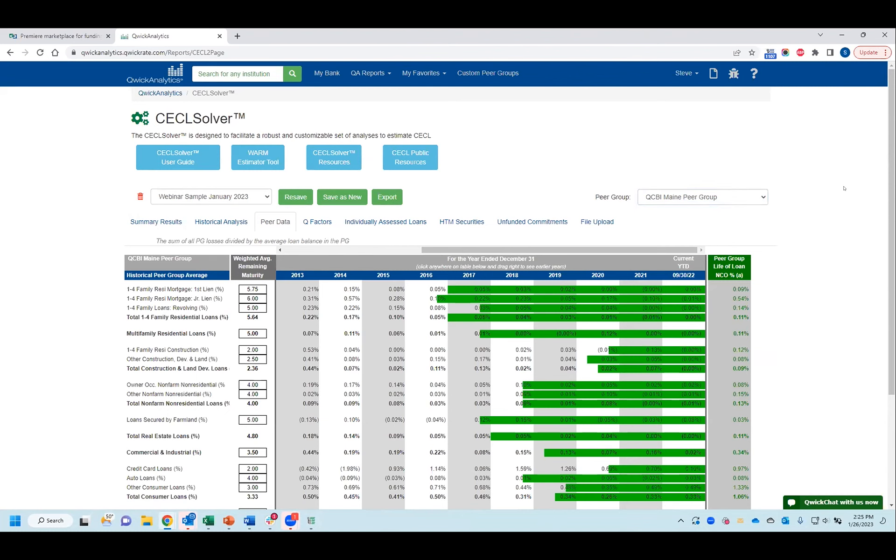
Step: Review the Historical Analysis of loan balances, gross chargeoffs and recoveries, then the Peer Data's life-of-loan net chargeoff rates
left_click(218, 226)
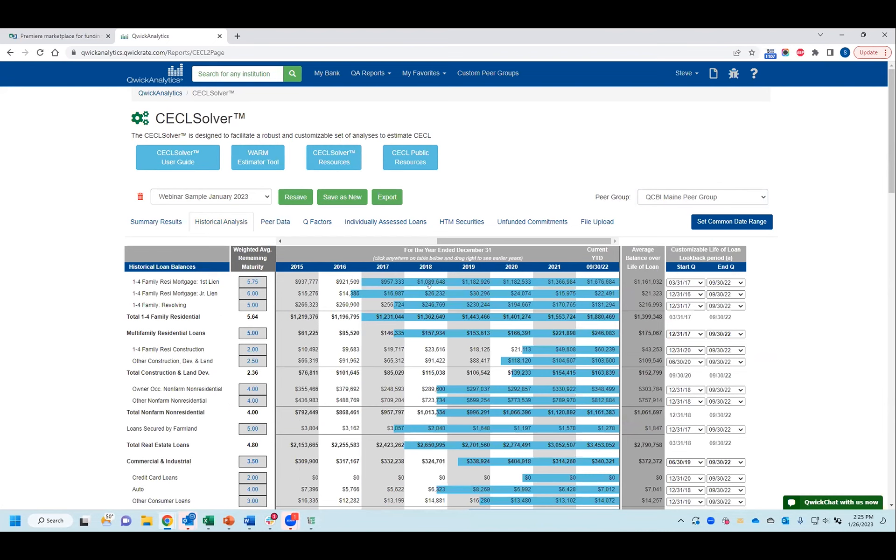
scroll(533, 302, "down", 3)
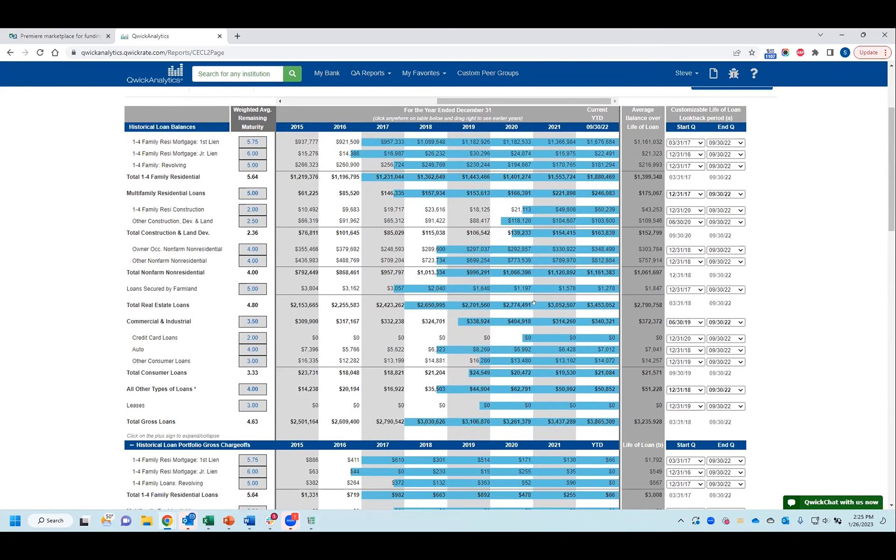
scroll(534, 302, "down", 10)
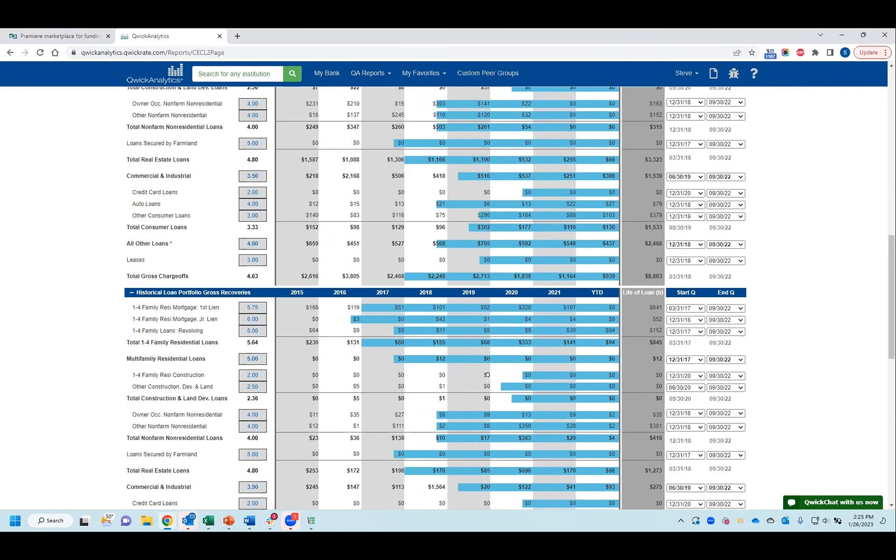
scroll(486, 375, "up", 15)
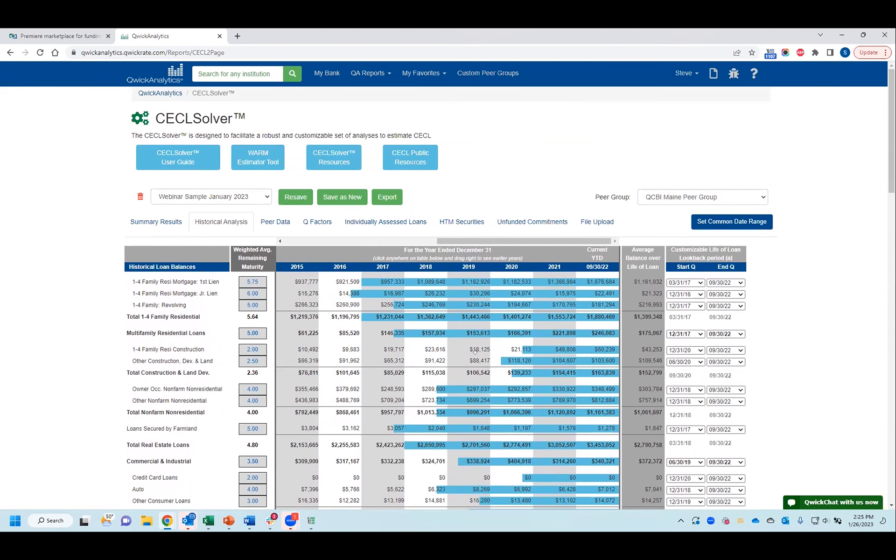
left_click(274, 222)
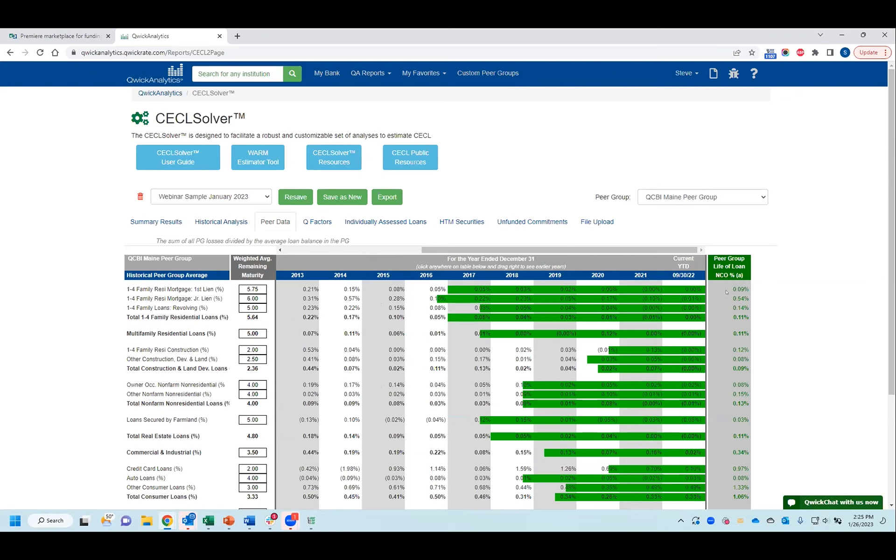
left_click_drag(736, 298, 741, 300)
Step: Return to the Summary Results and examine the first-lien mortgage's bank historical rate and expected future loss rate
left_click(159, 220)
scroll(227, 373, "down", 1)
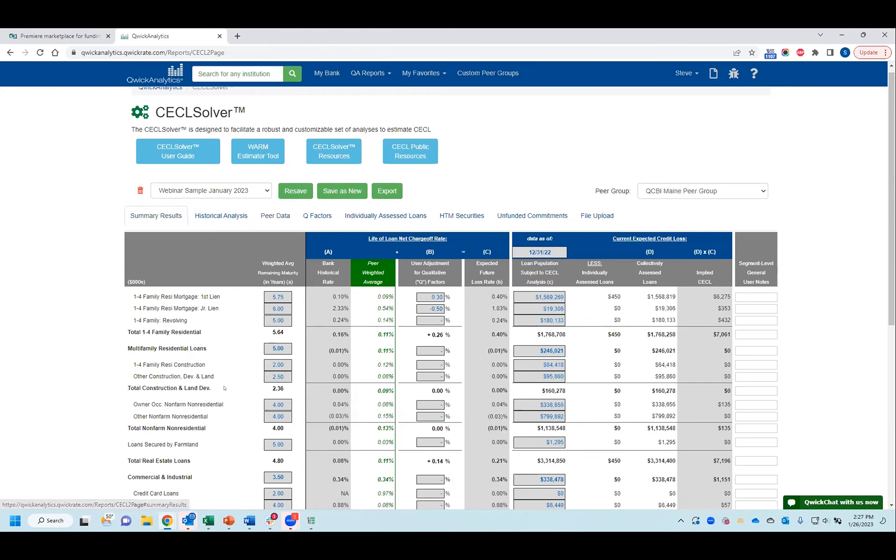
scroll(228, 372, "down", 2)
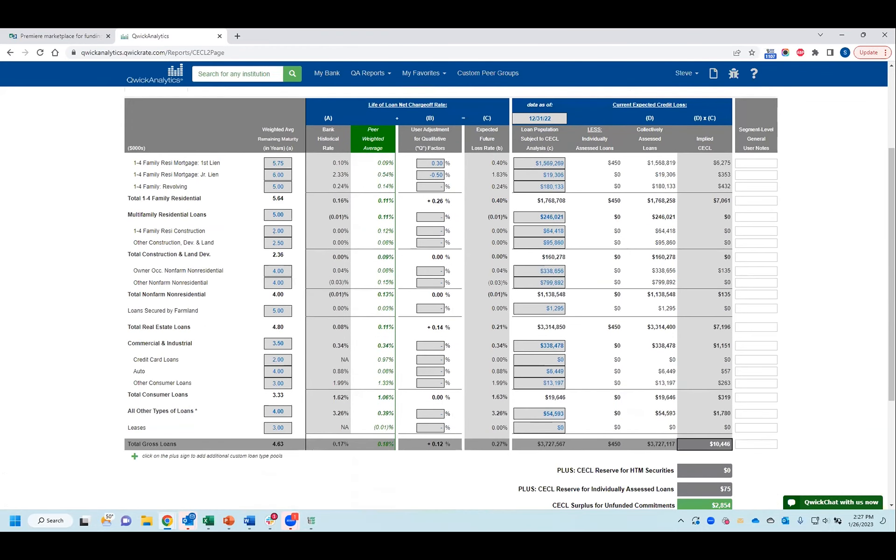
scroll(286, 458, "up", 1)
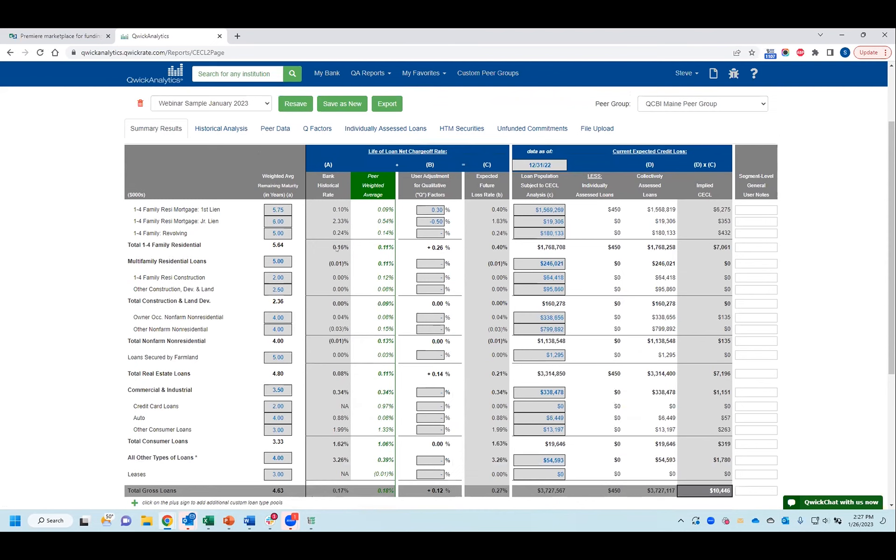
left_click_drag(336, 204, 346, 203)
double_click(497, 207)
Step: Try to set the summary's data as-of date to 1/26/23
left_click(519, 160)
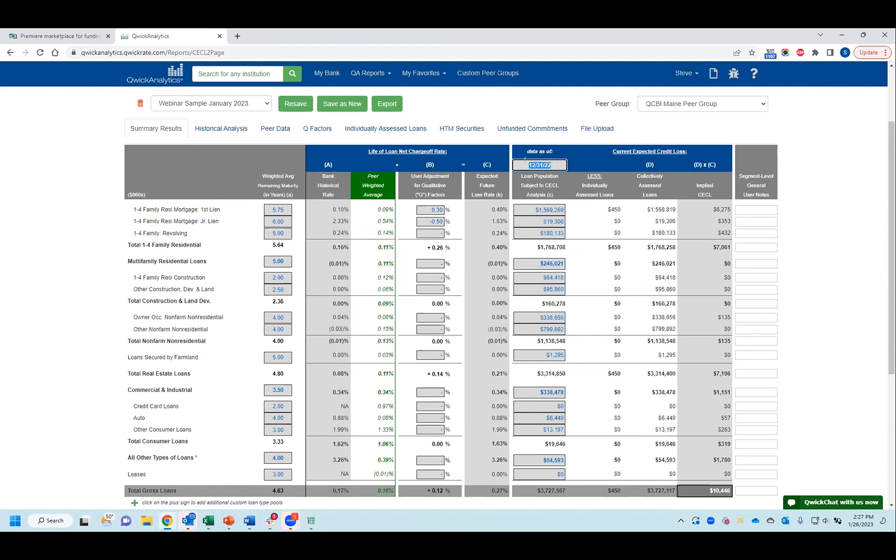
type("1/26/23")
left_click(800, 212)
Step: Set the summary's data as-of date to 01/23/23
left_click(528, 161)
type("01/23/23")
left_click(814, 187)
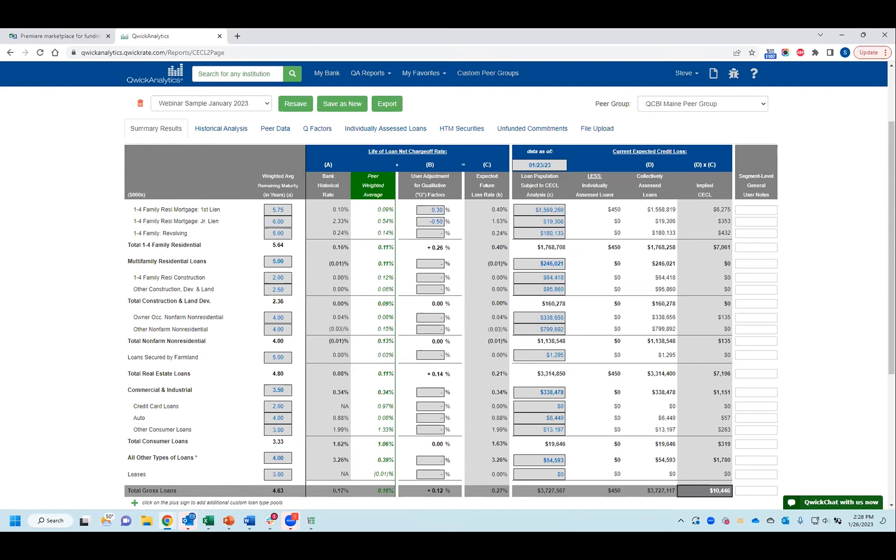
Step: Inspect the editable loan population balances for the residential, multifamily and construction segments and the junior-lien mortgage's user notes field
left_click(534, 232)
left_click(534, 262)
left_click(534, 275)
left_click(539, 287)
left_click(532, 219)
left_click(756, 221)
left_click(807, 231)
left_click(556, 209)
left_click(540, 218)
left_click(568, 220)
Step: Open the Individually Assessed Loans and view the loan segment choices for the second borrower, leaving the list without choosing one
scroll(605, 277, "up", 2)
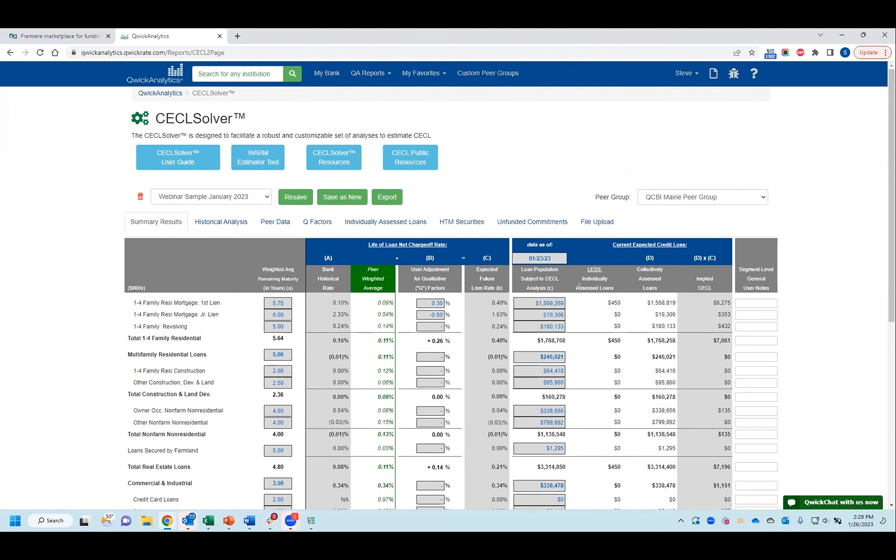
left_click(384, 221)
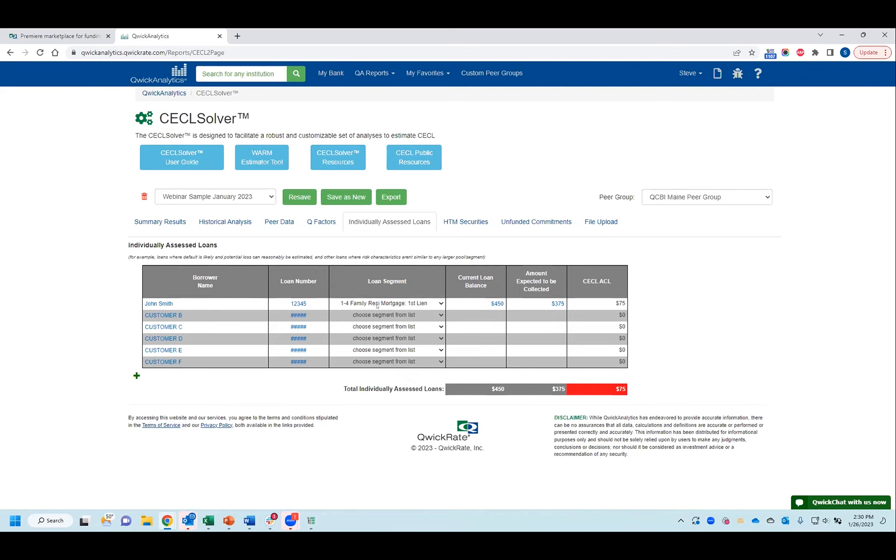
left_click(410, 316)
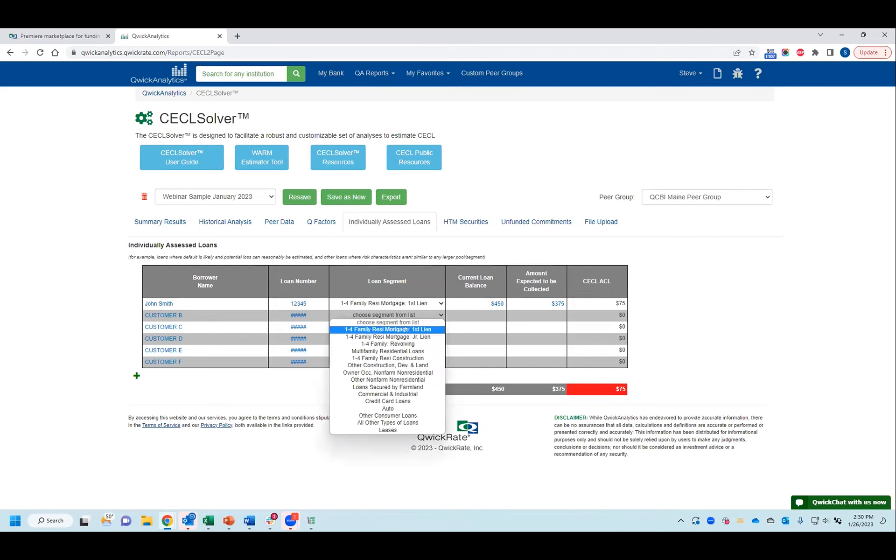
left_click(518, 179)
Step: Return to the Summary Results and examine the first-lien mortgage's individually assessed loans amount and its implied CECL
left_click(166, 222)
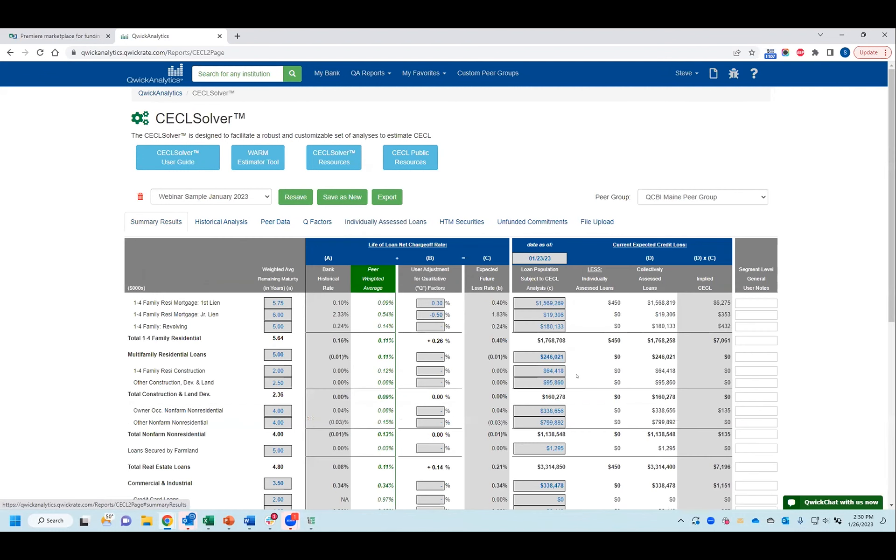
left_click_drag(605, 305, 621, 303)
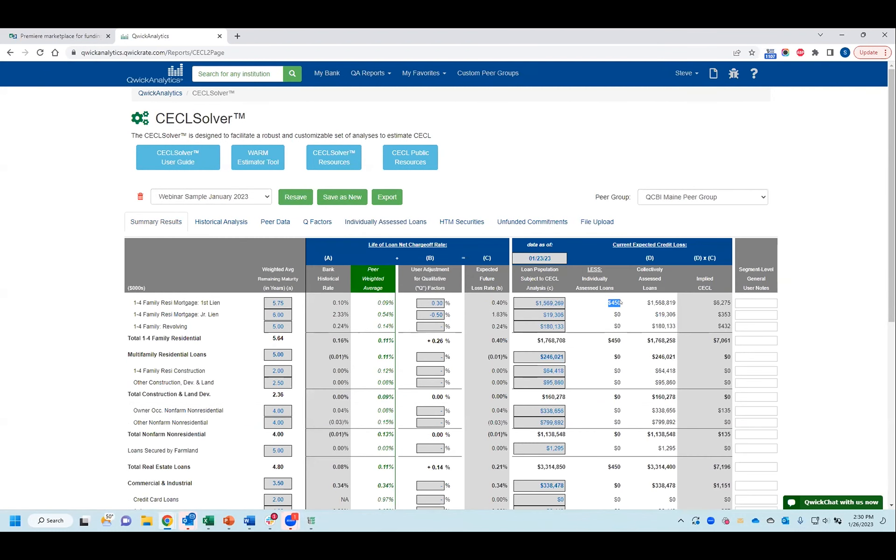
scroll(512, 255, "down", 1)
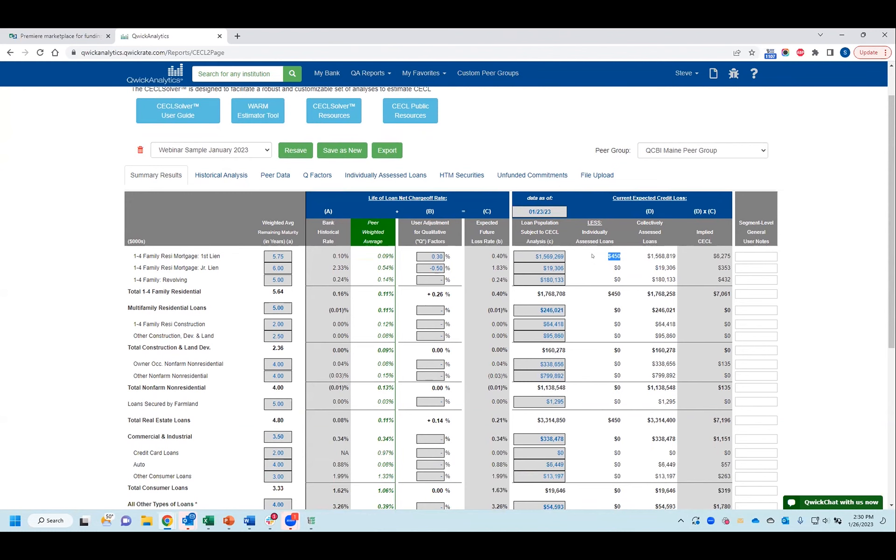
scroll(606, 271, "down", 1)
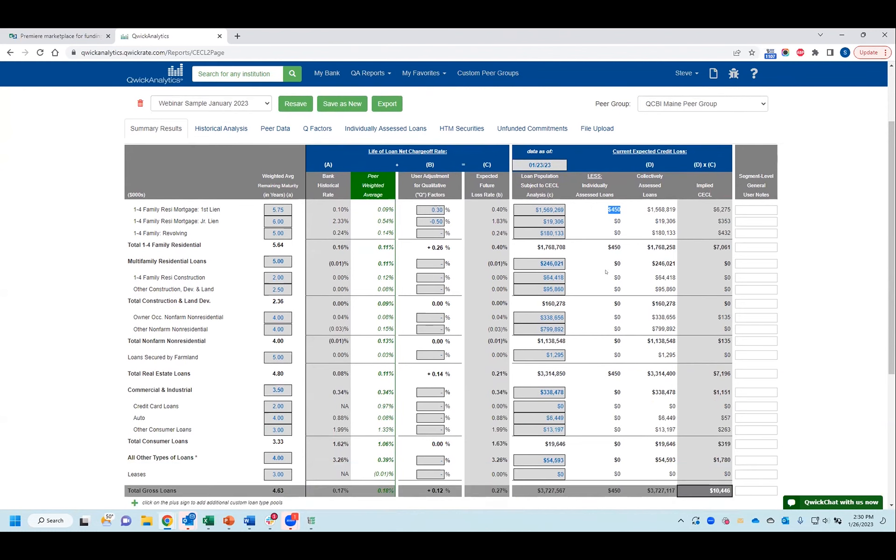
mouse_move(716, 210)
left_mouse_down()
mouse_move(732, 209)
mouse_move(725, 205)
left_mouse_up()
left_click(713, 204)
Step: Examine the CECL reserve for individually assessed loans beneath the total gross loans row
scroll(713, 232, "down", 3)
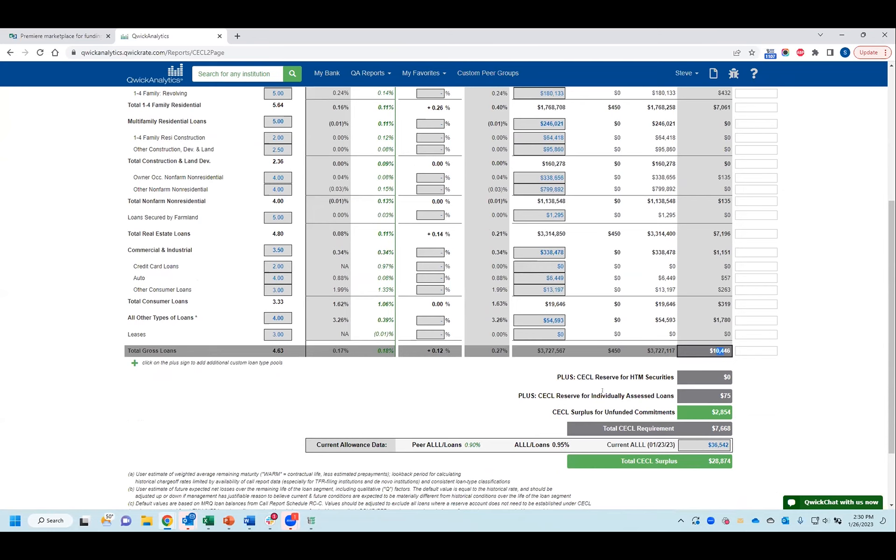
left_click_drag(542, 396, 666, 391)
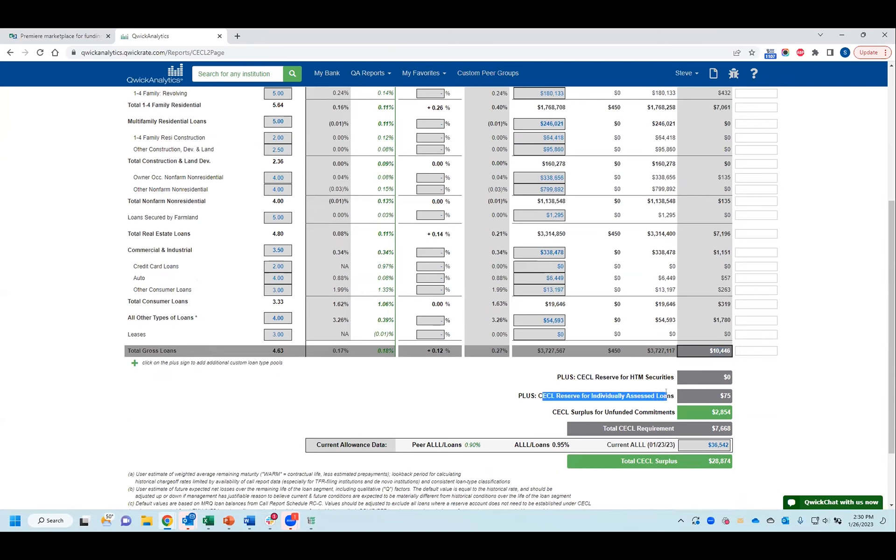
left_click(583, 389)
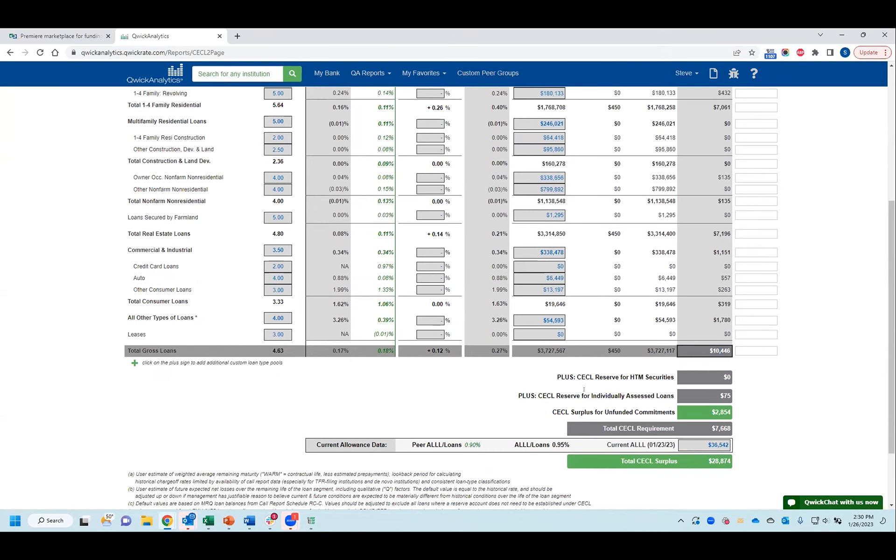
Step: Open the HTM Securities analysis and examine the securities portfolio summary and pool detail
scroll(638, 419, "up", 1)
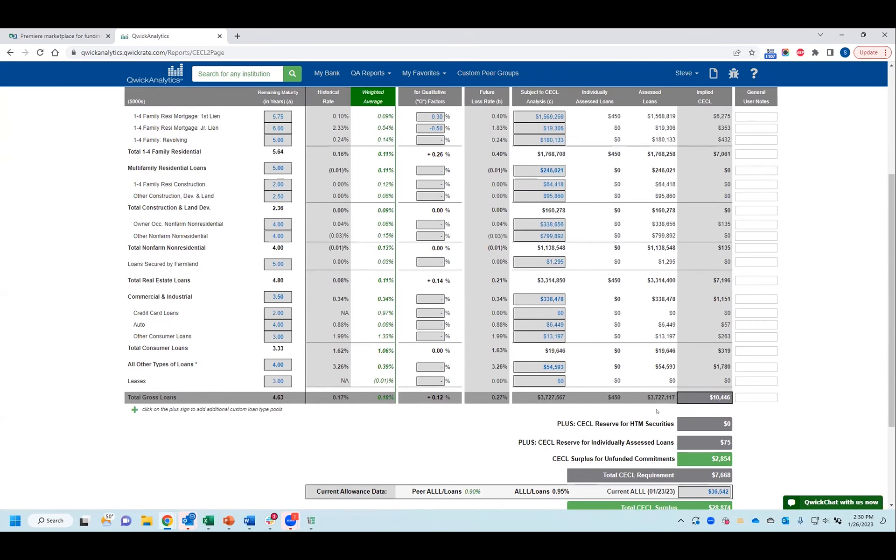
scroll(542, 367, "up", 1)
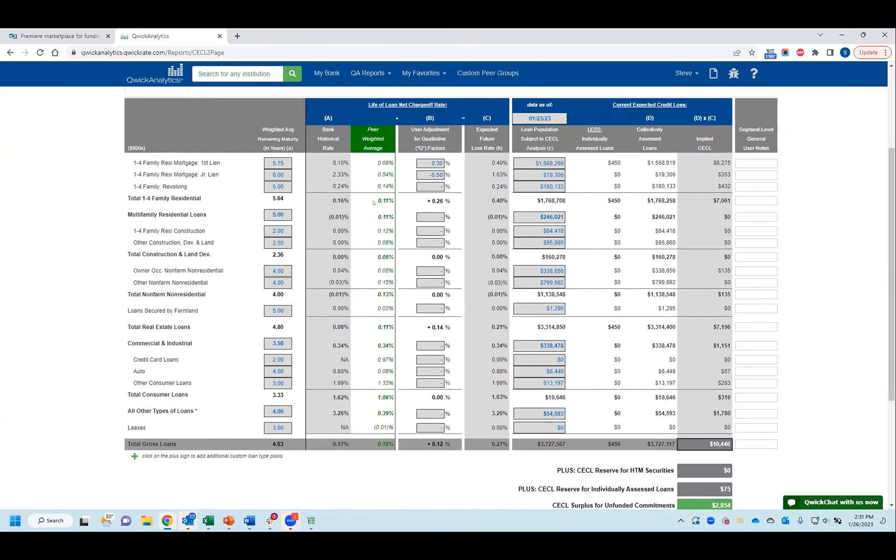
scroll(399, 175, "up", 2)
left_click(459, 175)
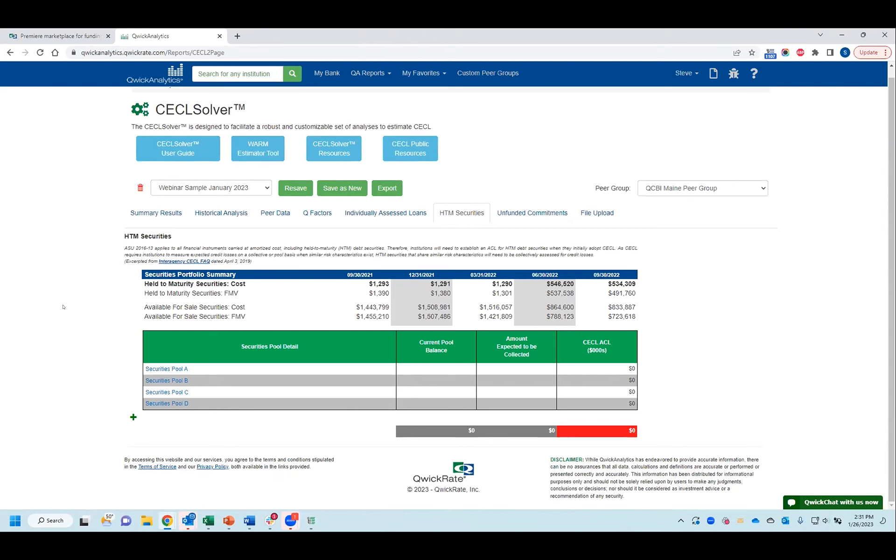
Step: Return to the Summary Results and highlight the words Unfunded Commitments in the CECL surplus line below the totals
left_click(167, 212)
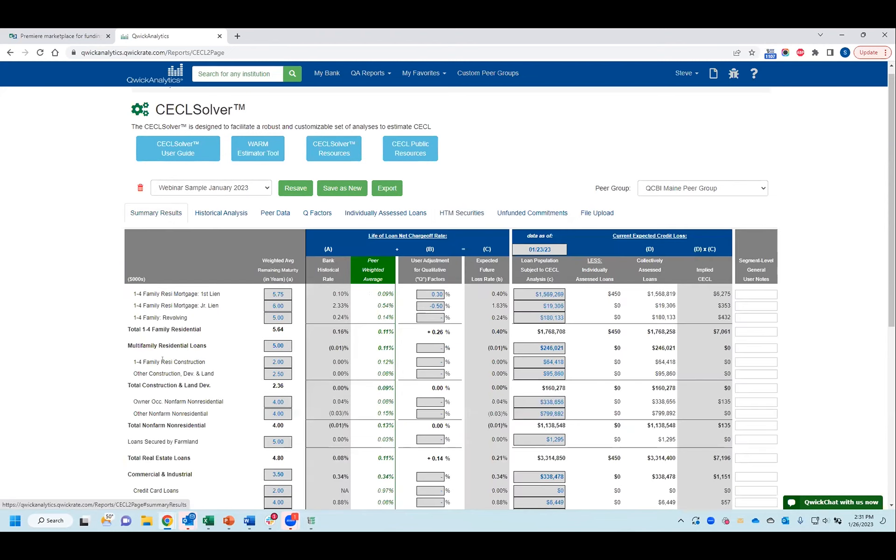
scroll(166, 358, "down", 3)
scroll(166, 358, "down", 3)
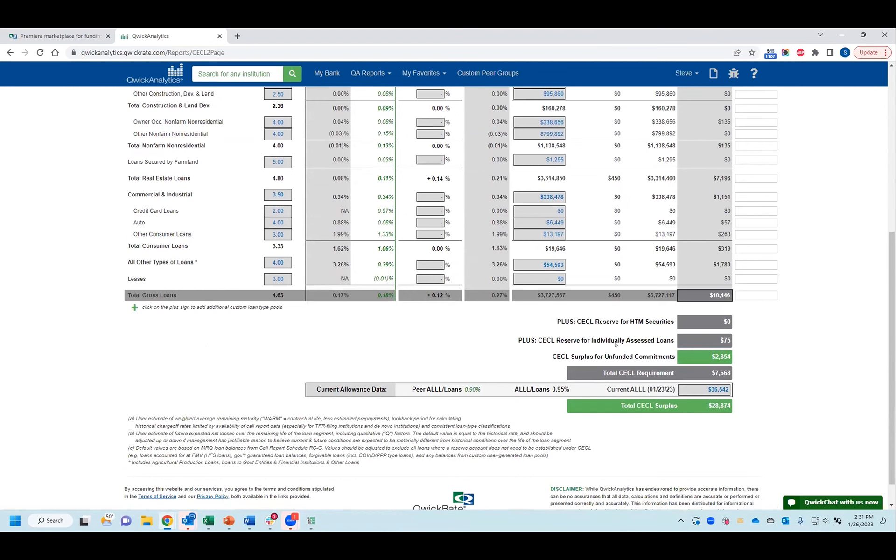
left_click_drag(605, 356, 673, 353)
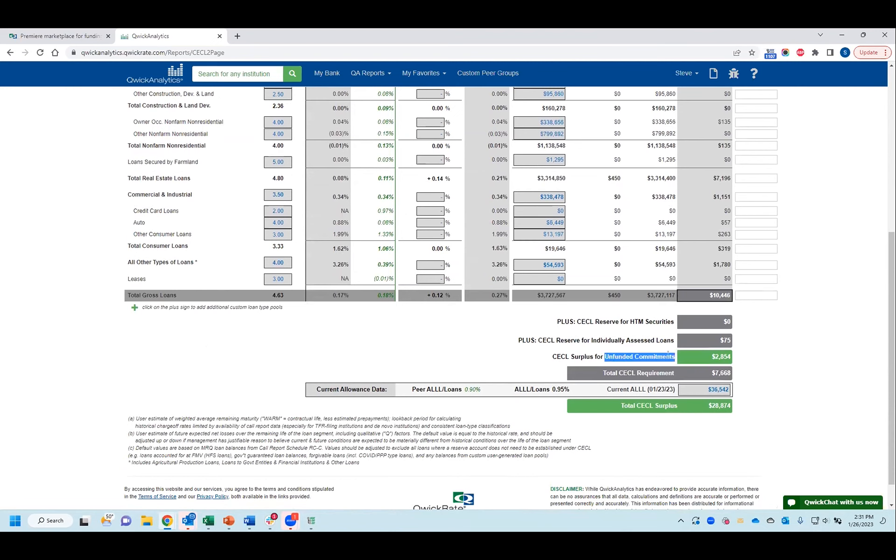
Step: Open the Unfunded Commitments analysis and examine the net unfunded commitments, starting with 1-4 family residential construction
scroll(652, 410, "up", 6)
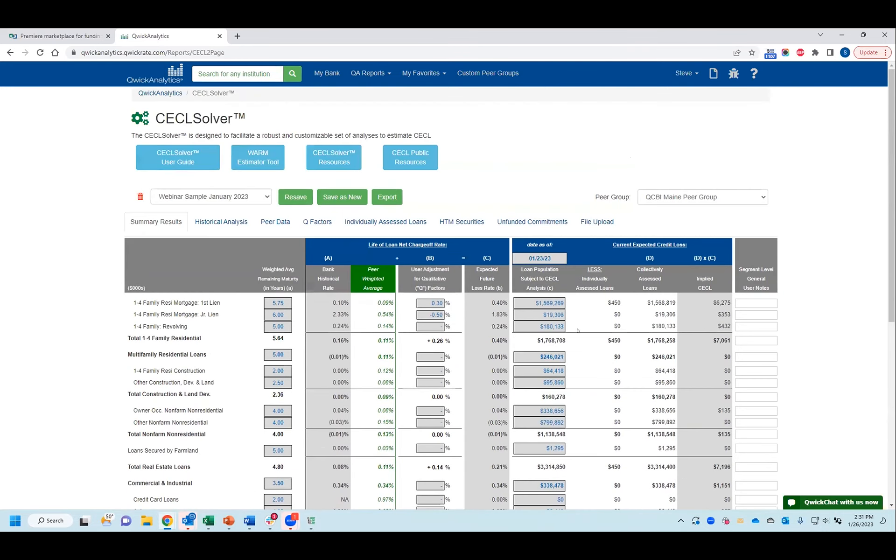
left_click(518, 225)
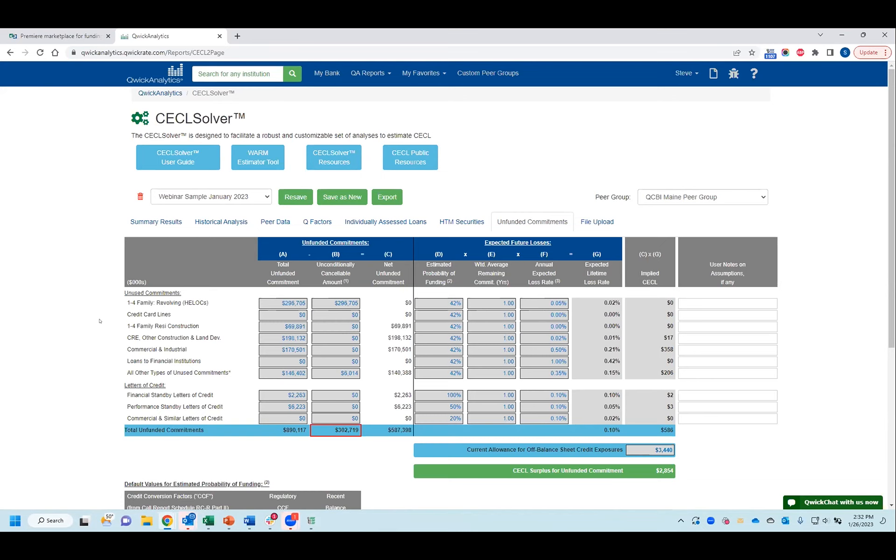
scroll(107, 329, "down", 1)
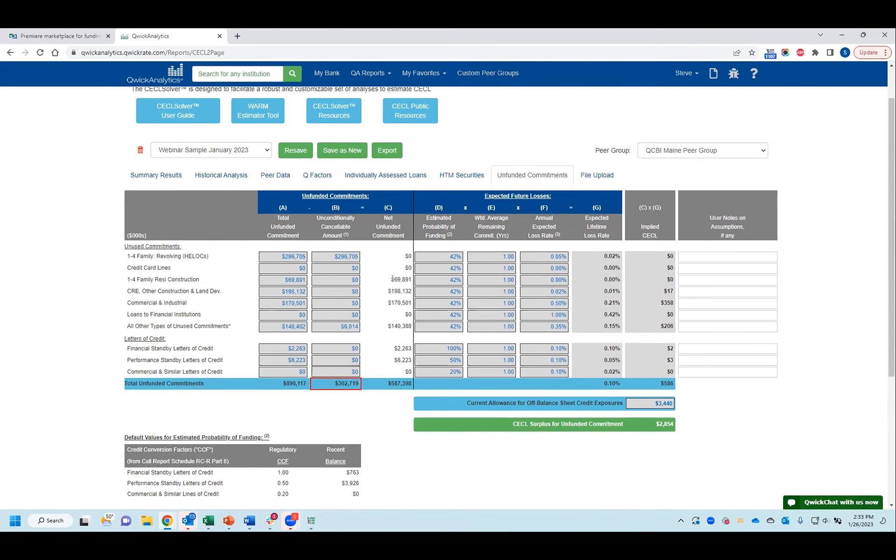
left_click_drag(392, 278, 394, 291)
left_click(388, 365)
Step: Review the default funding-probability values, footnotes and total implied CECL for unfunded commitments, then return to the Summary Results
scroll(420, 388, "down", 4)
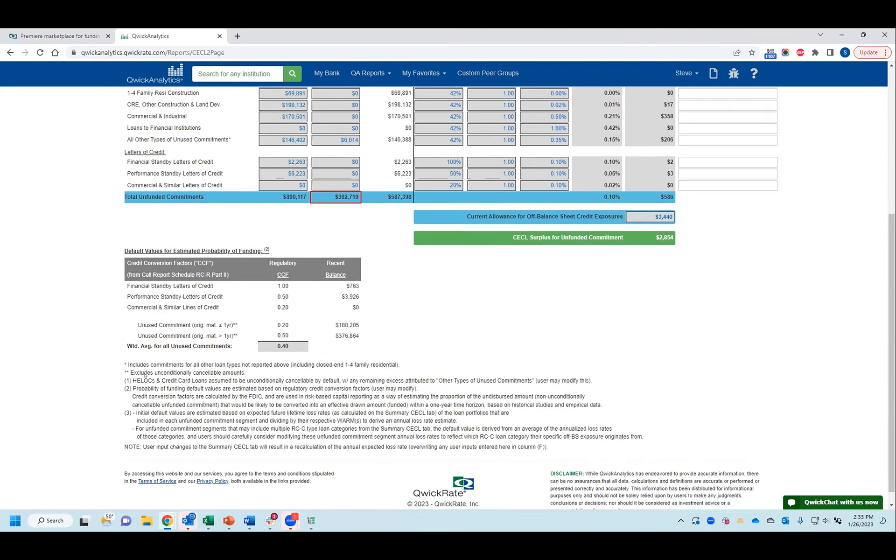
scroll(503, 331, "up", 2)
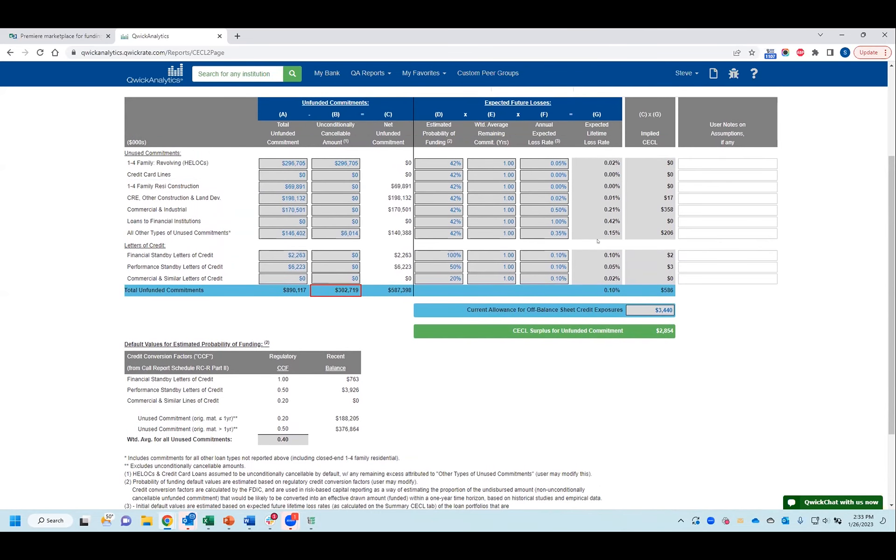
double_click(675, 291)
left_click(686, 300)
scroll(128, 328, "up", 3)
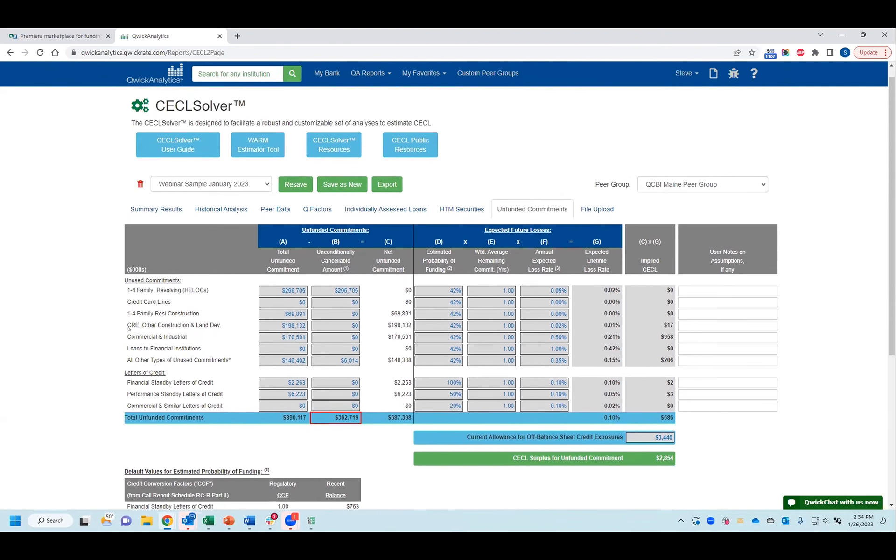
left_click(174, 220)
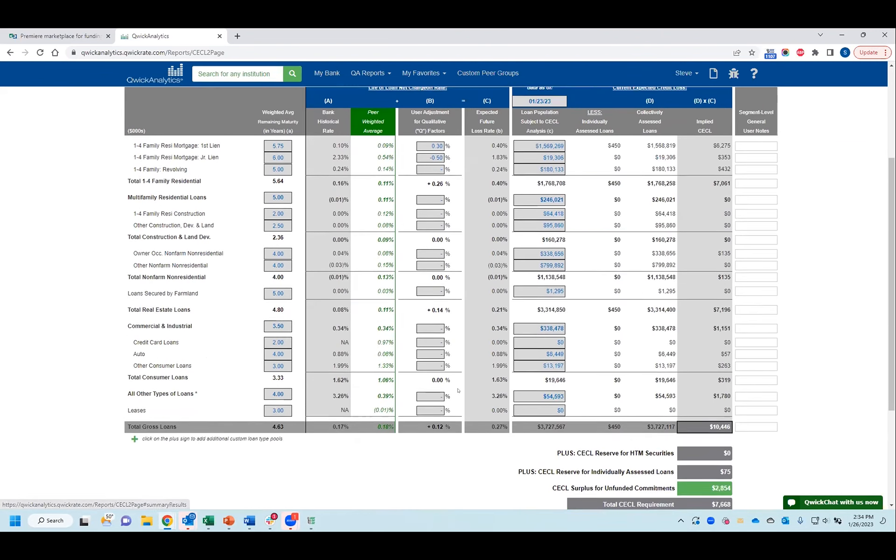
Step: Highlight the CECL Surplus for Unfunded Commitments amount in the Summary Results and review the total CECL requirement and surplus
left_click_drag(712, 457, 728, 458)
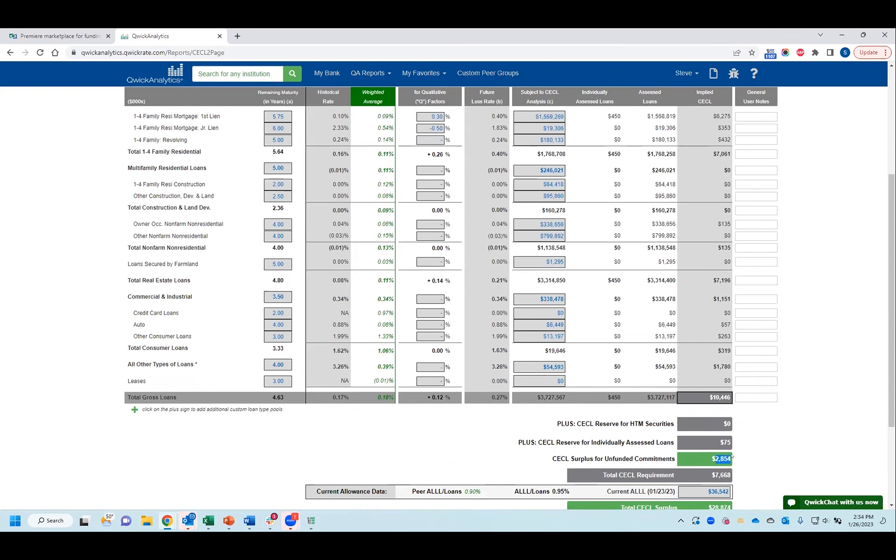
scroll(732, 456, "down", 1)
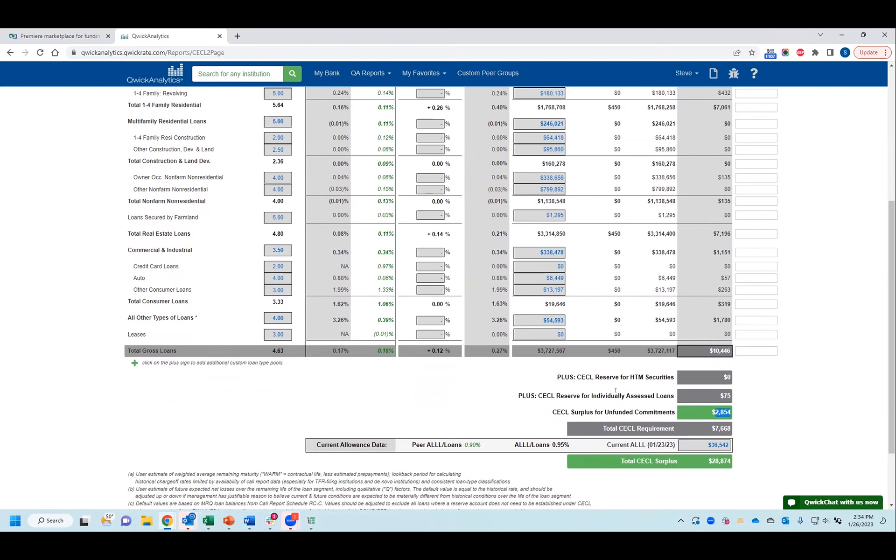
scroll(336, 462, "up", 2)
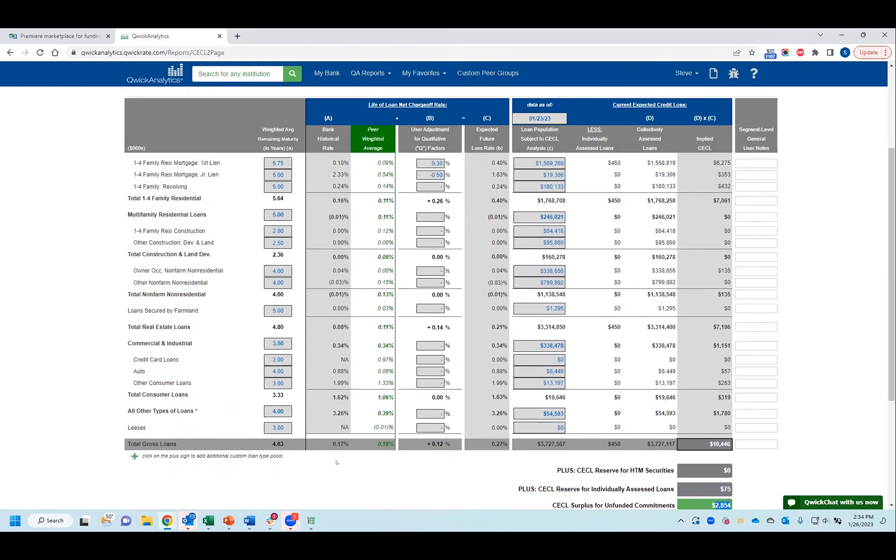
scroll(336, 461, "up", 3)
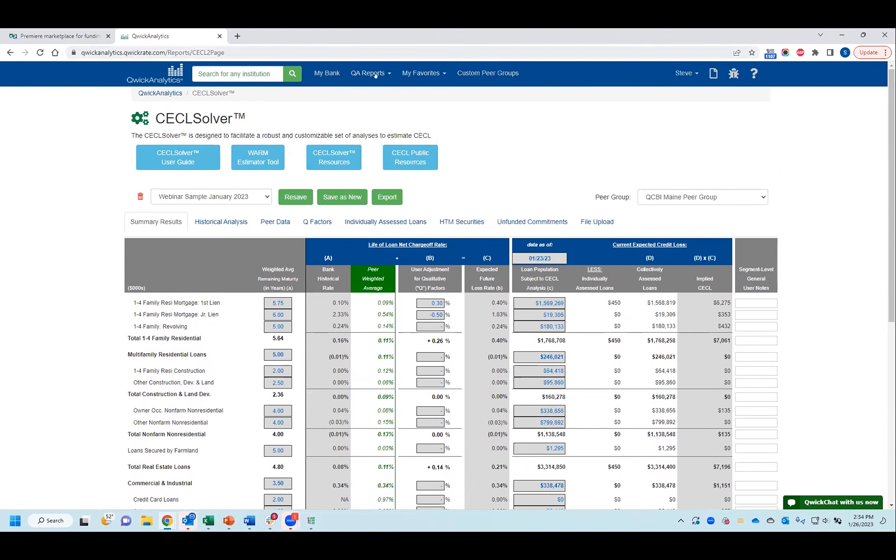
Step: View the prompt for saving the analysis as a new scenario, dismiss it, and browse the list of saved scenarios without switching
mouse_move(360, 71)
left_click(323, 197)
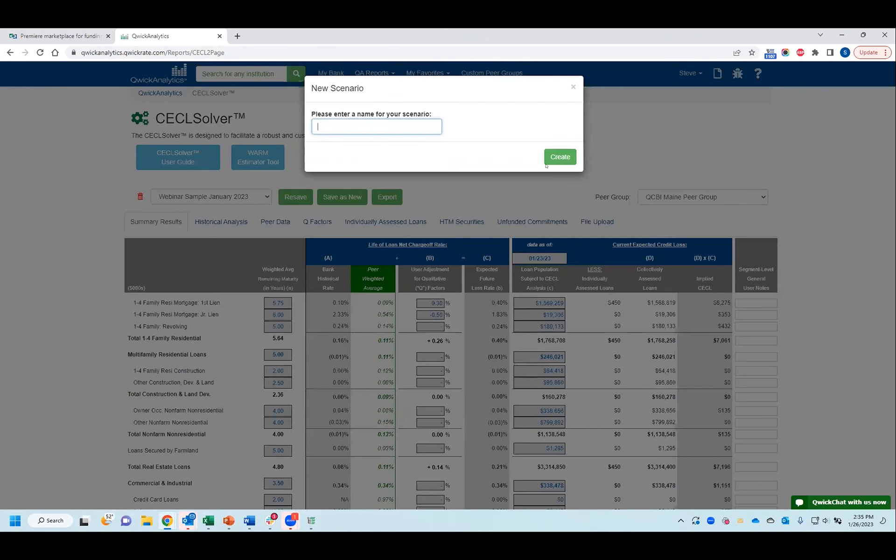
left_click(572, 87)
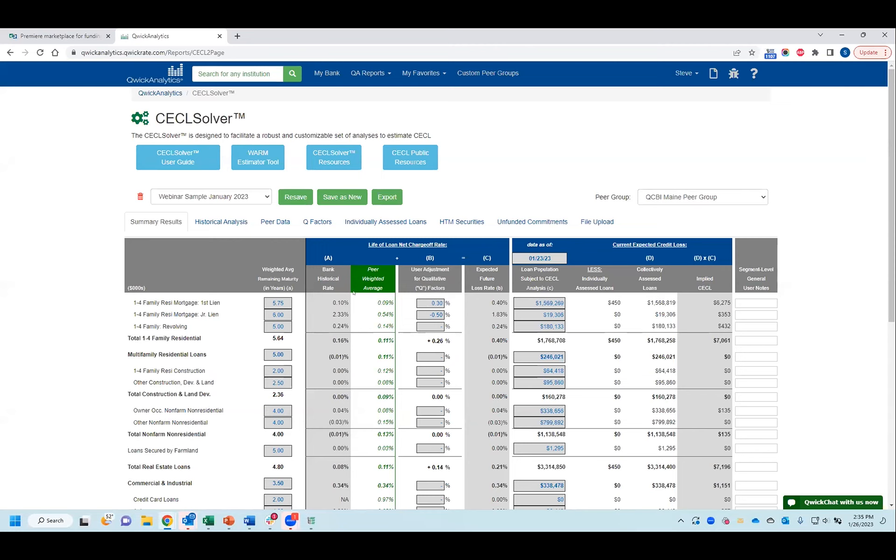
left_click(246, 197)
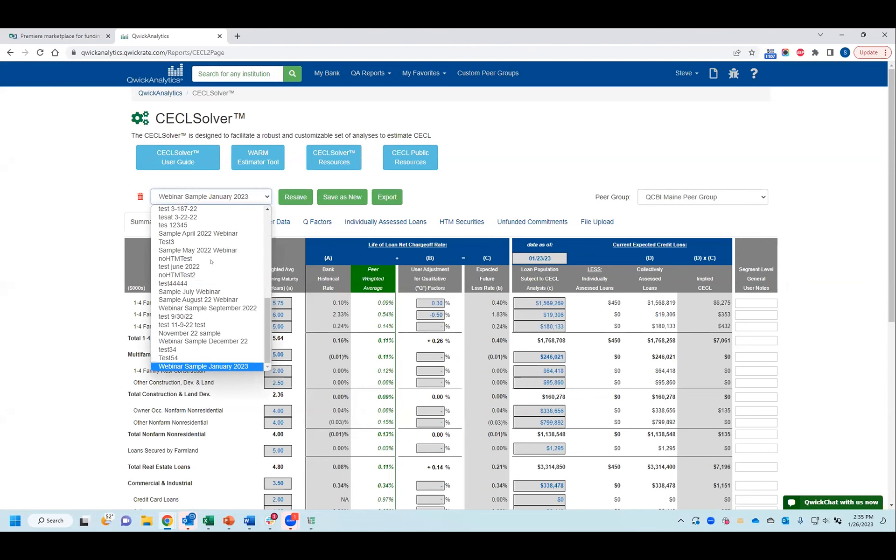
scroll(196, 339, "up", 5)
scroll(196, 339, "up", 2)
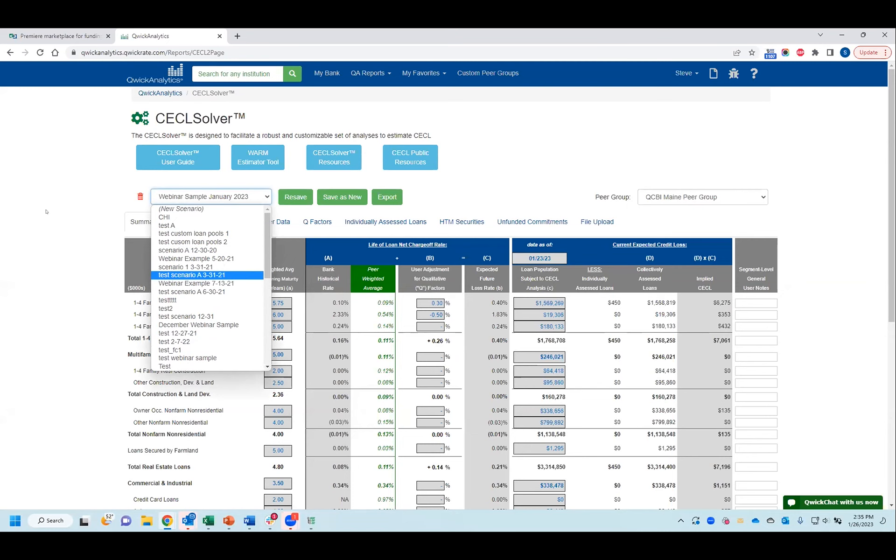
left_click(53, 239)
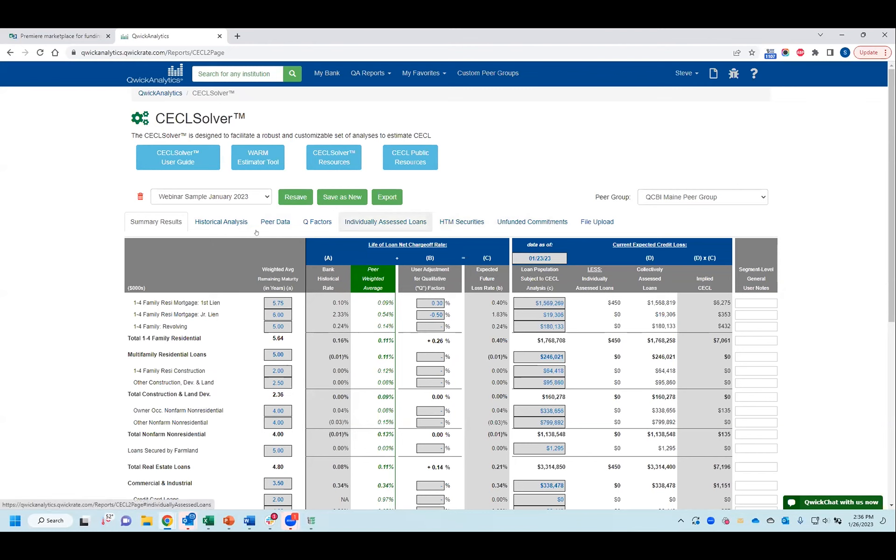
Step: Revisit the Historical Analysis with its customizable lookback periods, then return to the Summary Results
left_click(221, 222)
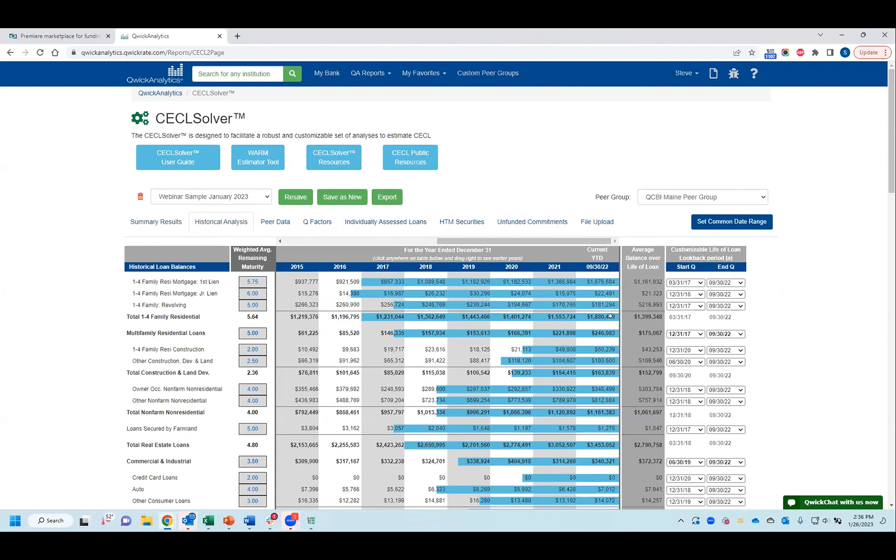
left_click(156, 222)
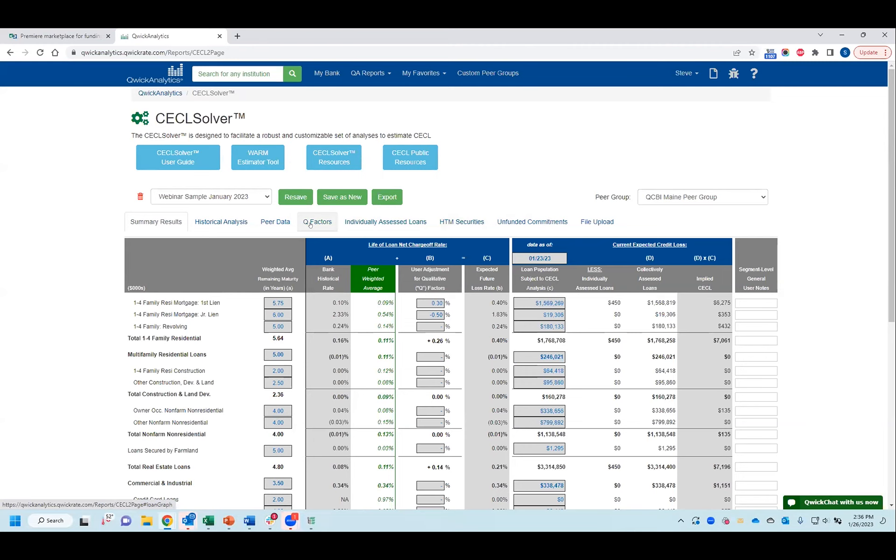
Step: Open the File Upload section, read the upload instructions for institution files, and cancel without uploading anything
left_click(591, 225)
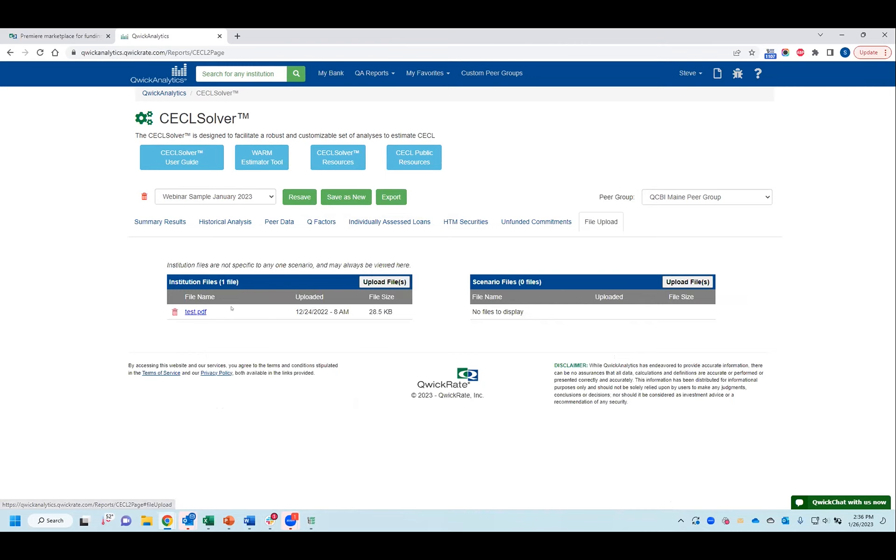
left_click(384, 282)
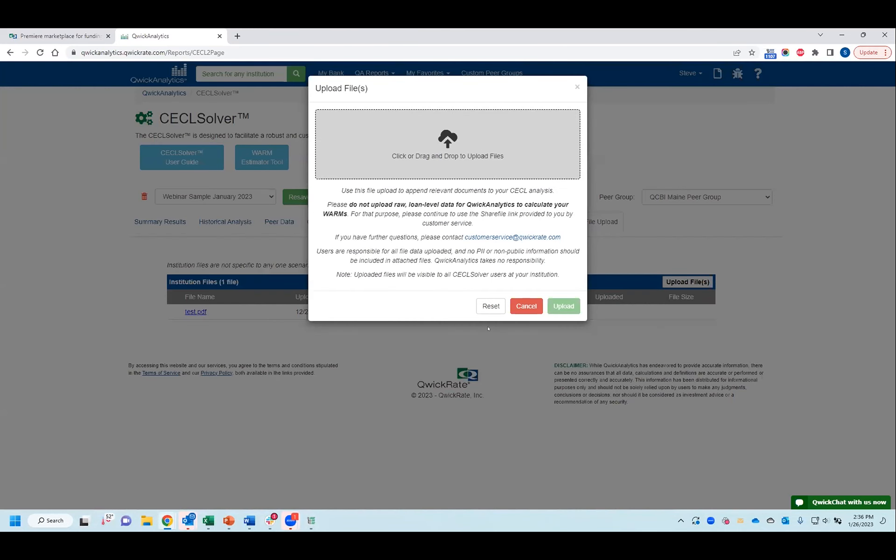
left_click(526, 306)
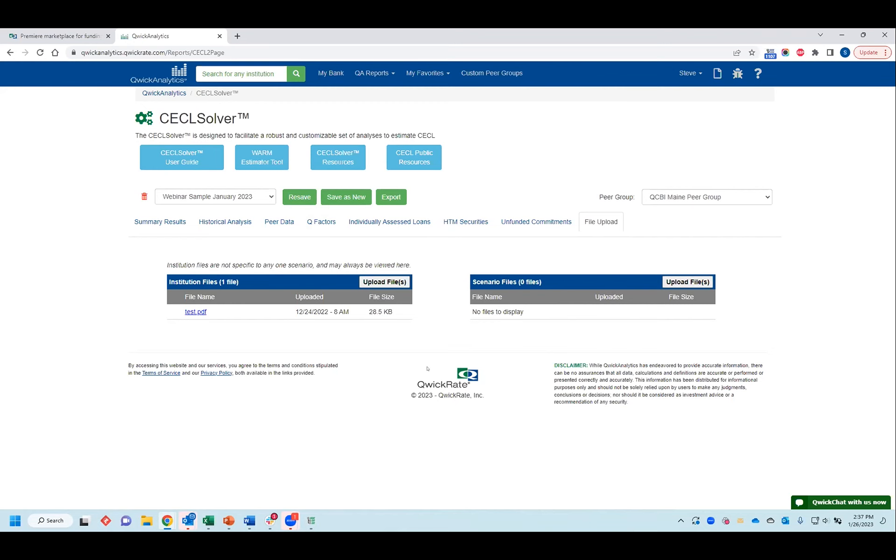
Step: Return to the Summary Results and open the CECLSolver Resources list of supporting documents
left_click(159, 224)
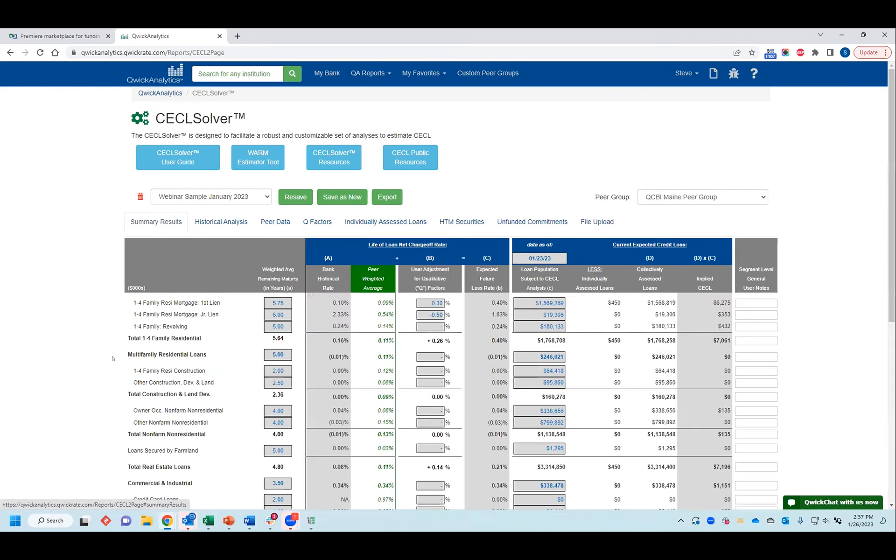
scroll(112, 359, "down", 5)
scroll(274, 264, "up", 5)
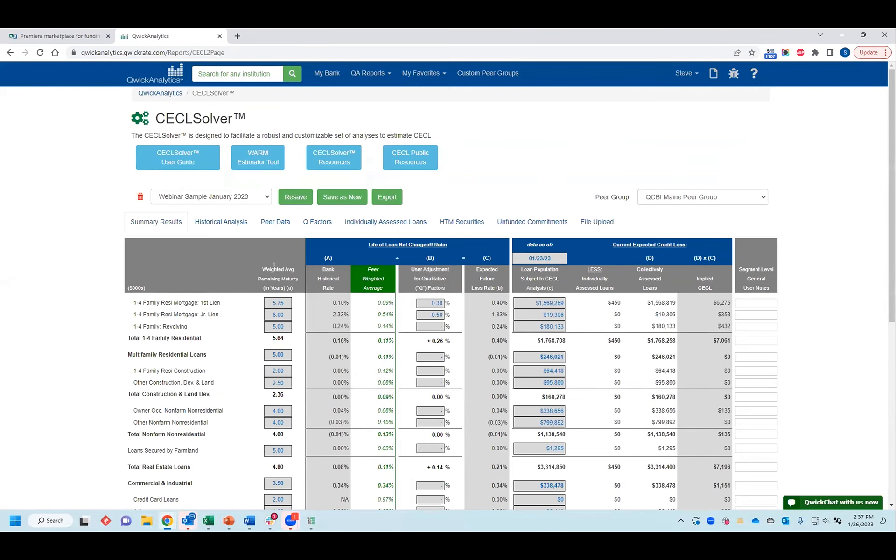
left_click(323, 164)
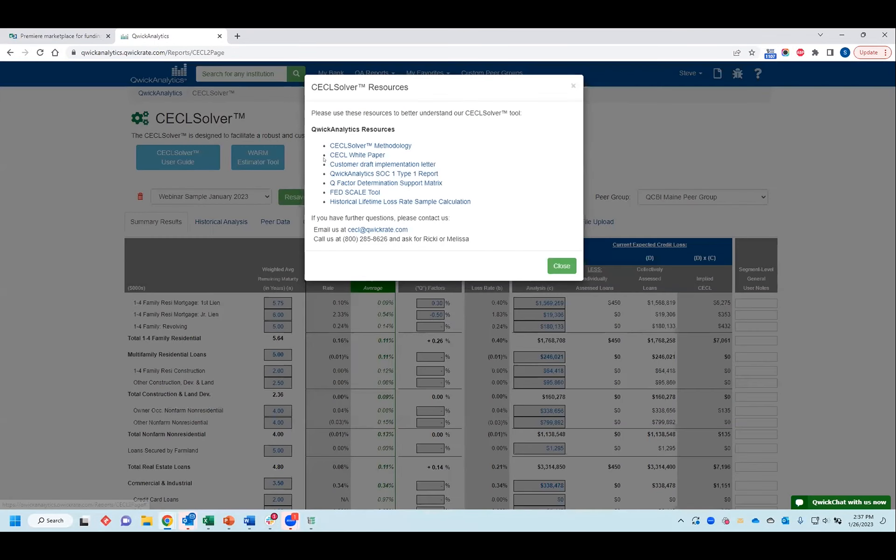
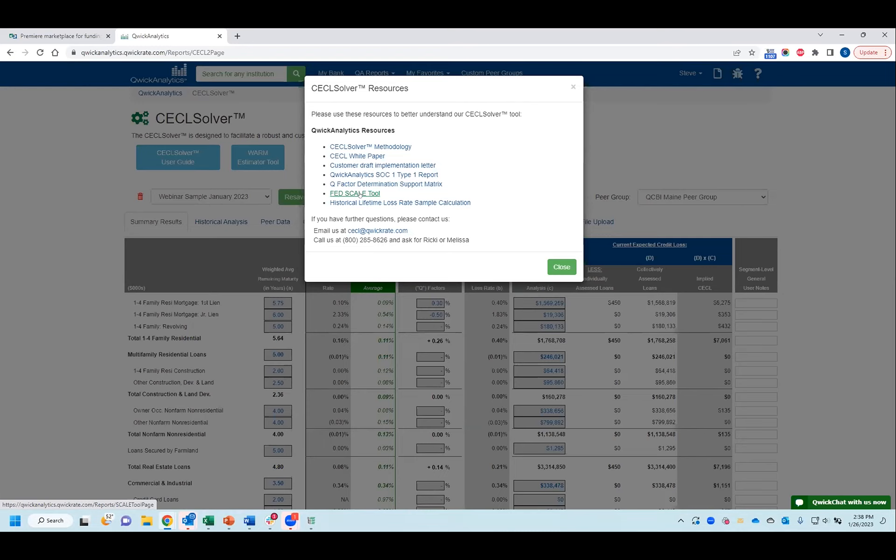
Step: Open the FED SCALE Tool, review its Individually Assessed Loans, Q-Factors, Adjustment to Loss Rate and Summary sections, and close it and the resources list
left_click(360, 194)
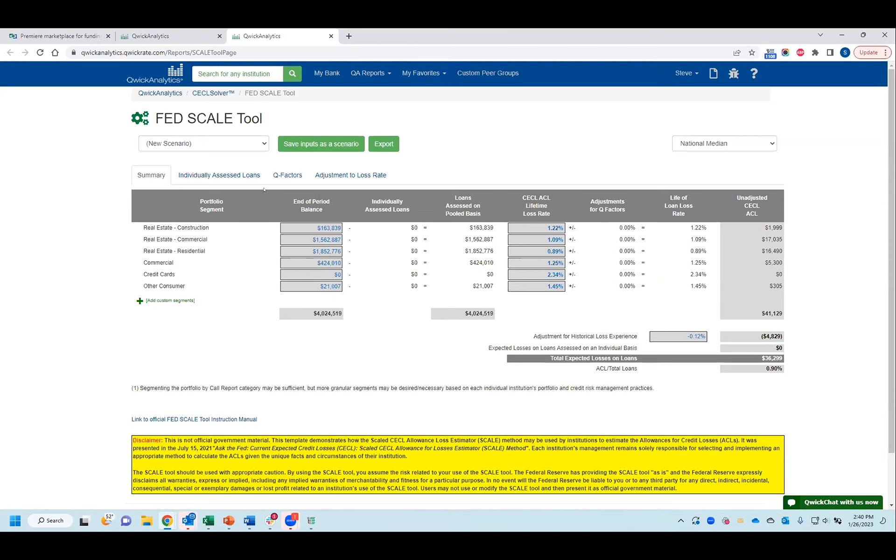
left_click(251, 176)
left_click(286, 175)
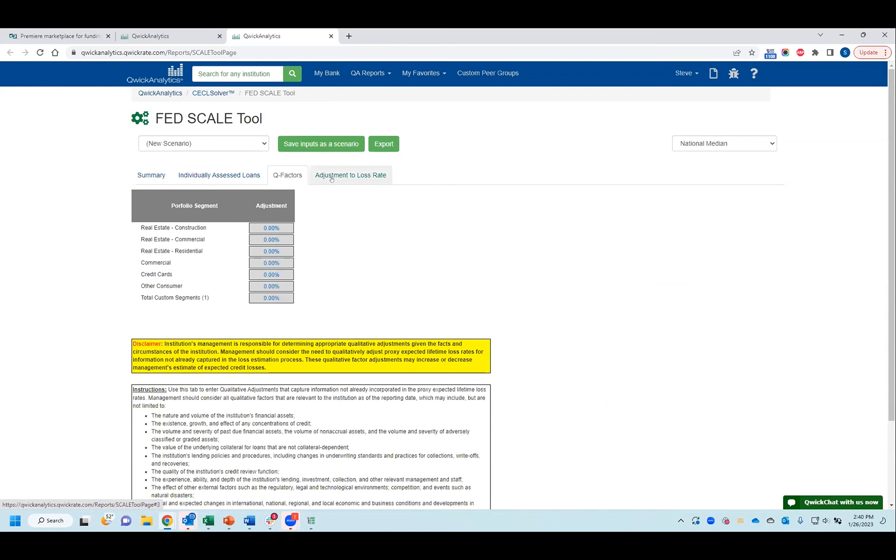
left_click(331, 176)
left_click(151, 175)
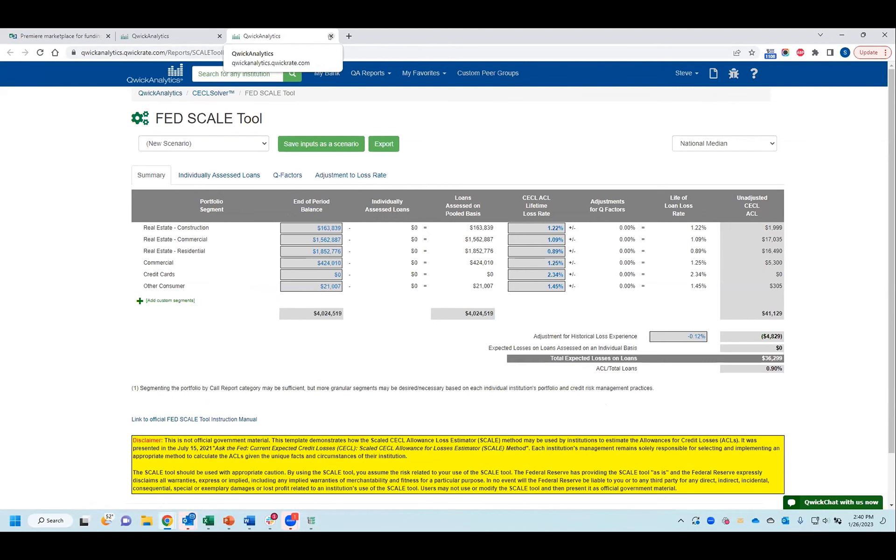
left_click(330, 36)
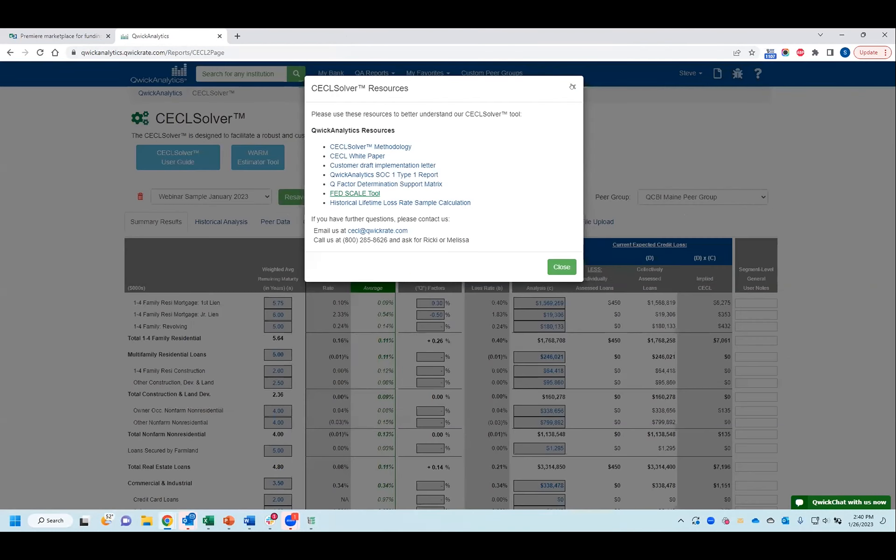
left_click(572, 86)
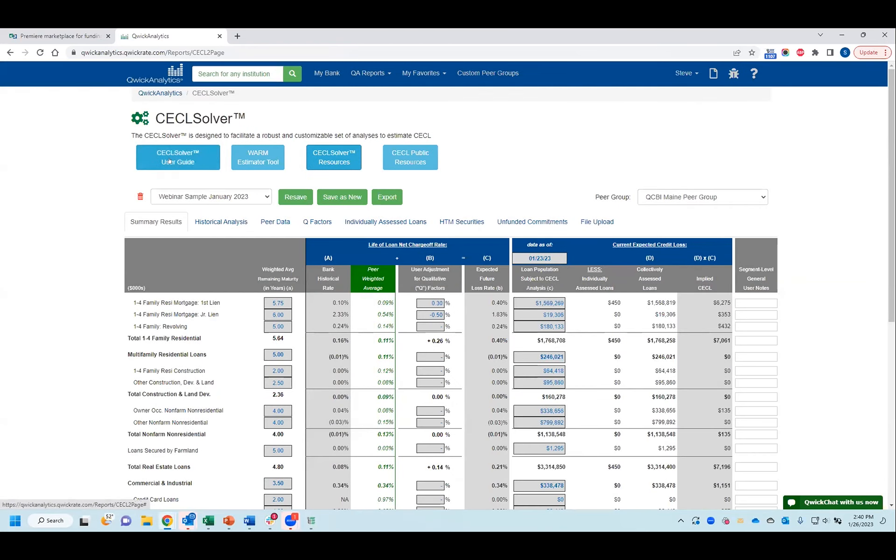
Step: Open the full CECLSolver User Guide, read through the Overview and Administrative Functions pages, and return to CECLSolver, dismissing the guide prompt
left_click(170, 161)
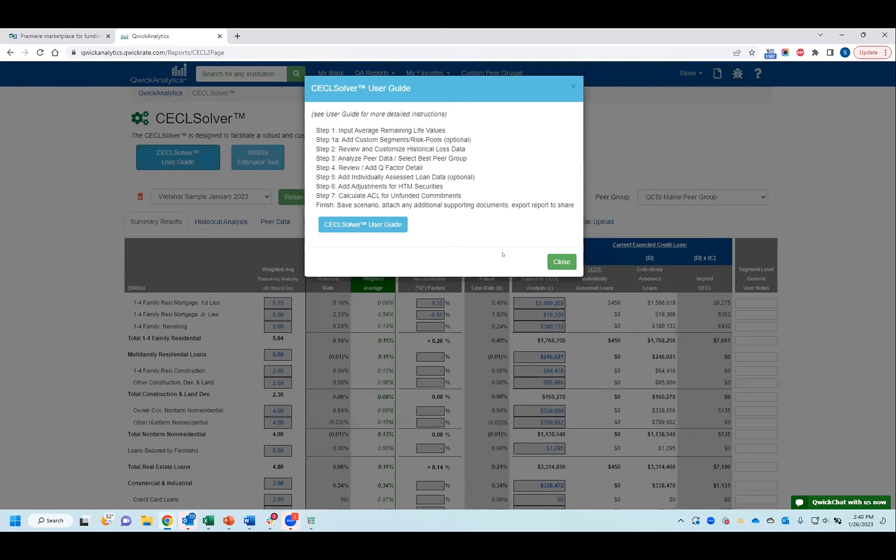
left_click(384, 224)
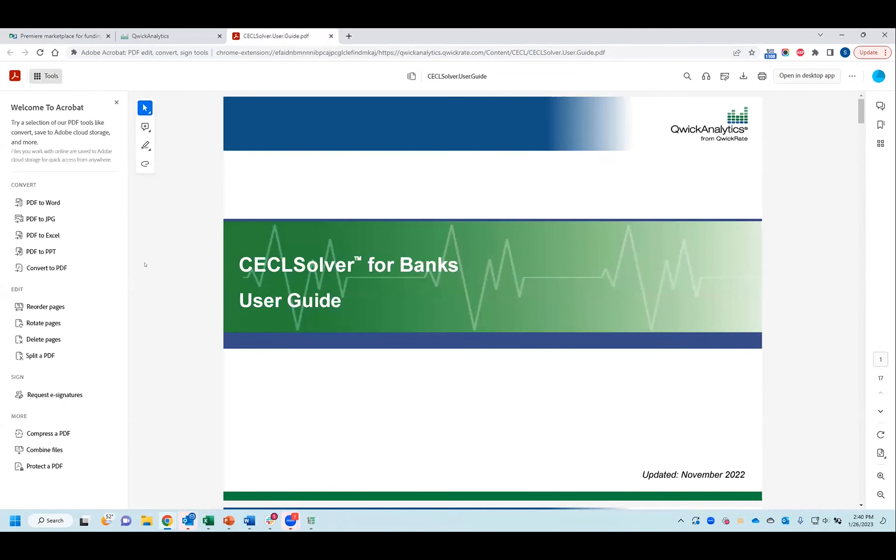
scroll(302, 187, "down", 10)
scroll(302, 186, "down", 8)
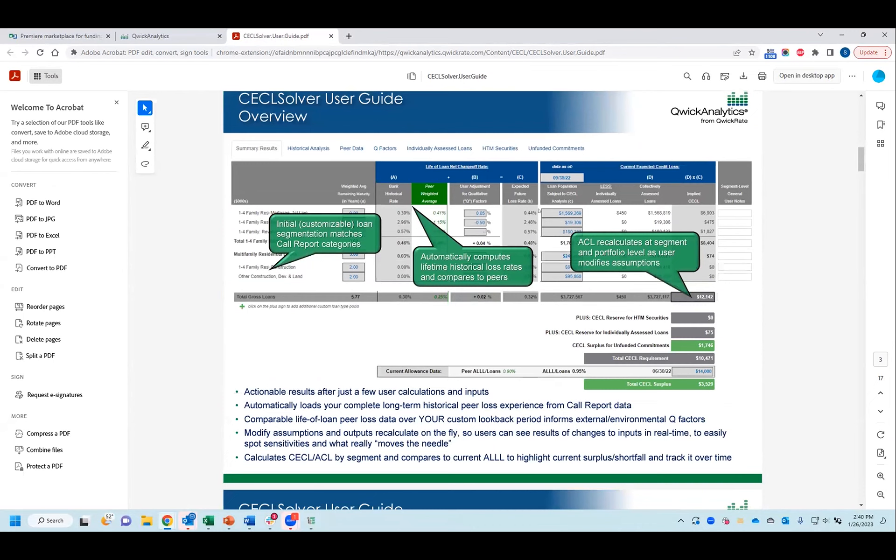
scroll(325, 359, "down", 4)
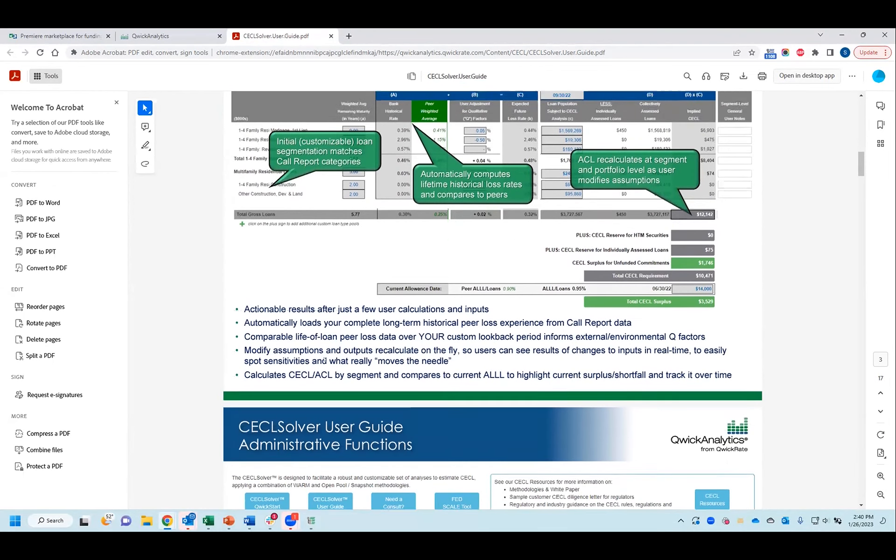
scroll(325, 359, "down", 4)
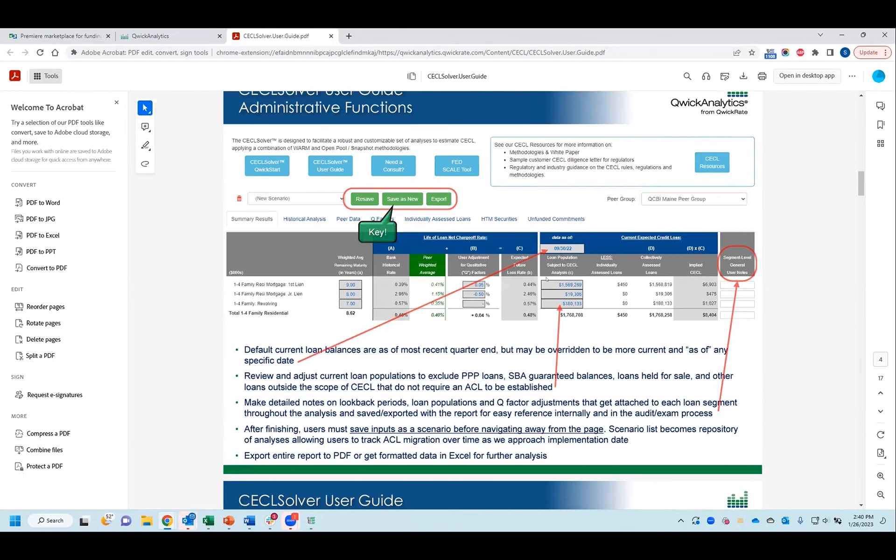
left_click(175, 33)
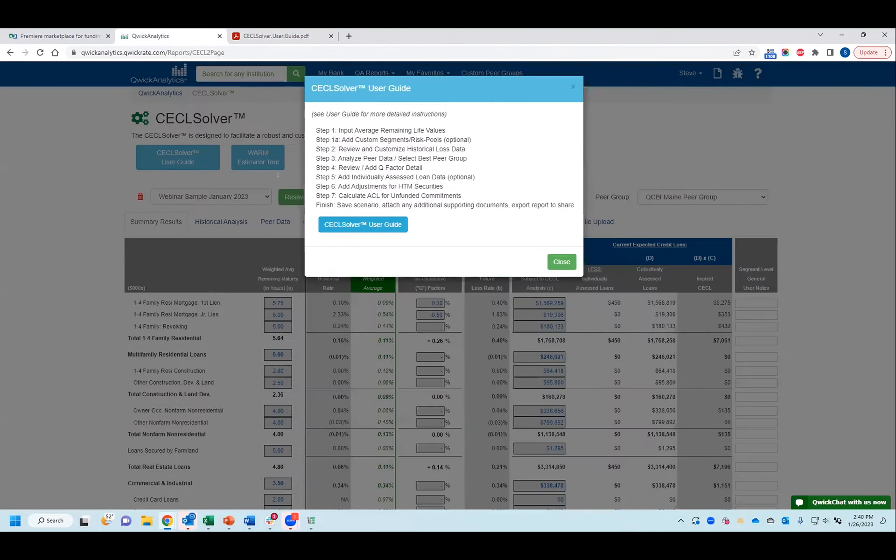
left_click(575, 84)
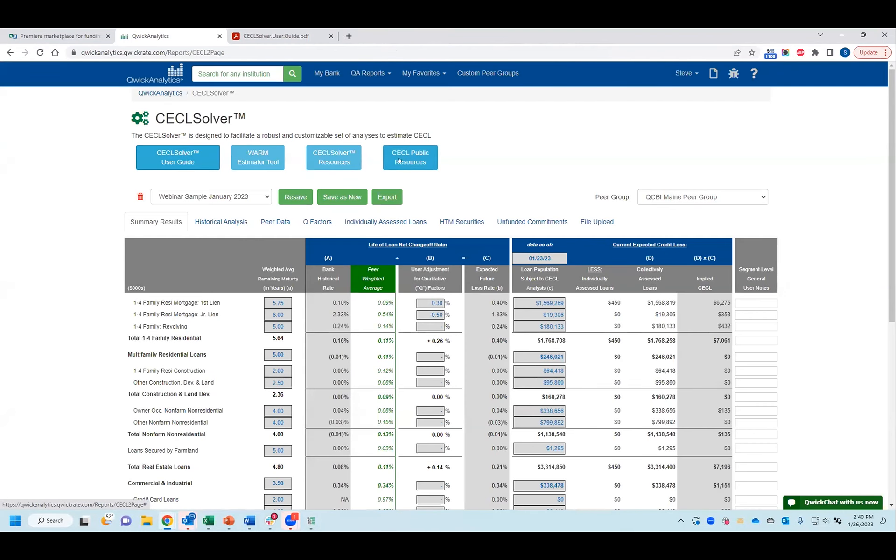
Step: Review the CECL Public Resources list of regulatory and industry accounting documents and close it
left_click(399, 161)
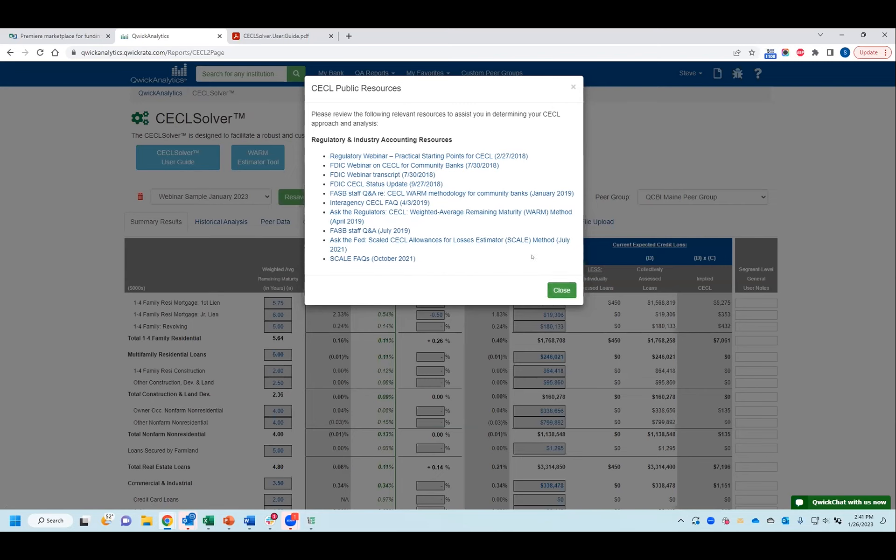
left_click(556, 288)
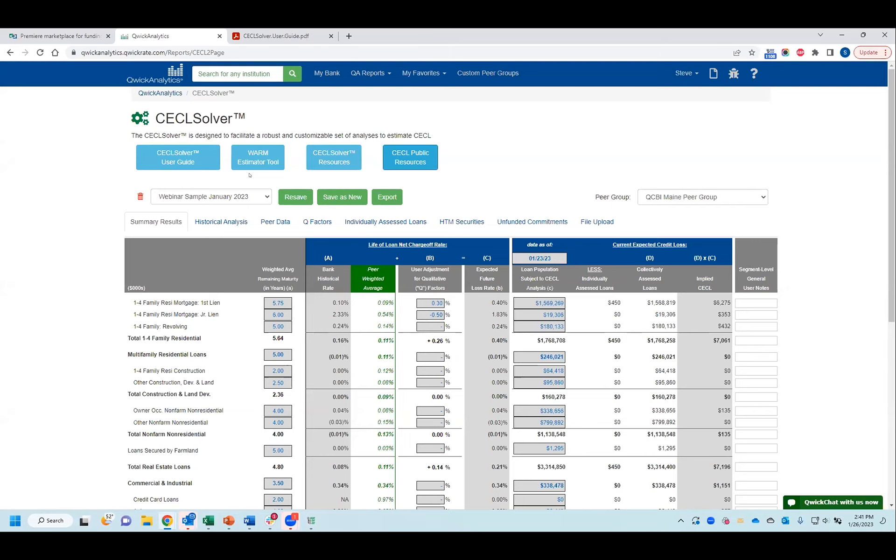
scroll(136, 321, "down", 6)
Step: Show the export options for the scenario, select Summary Results and all other reports, and dismiss the selection without exporting
left_click(386, 197)
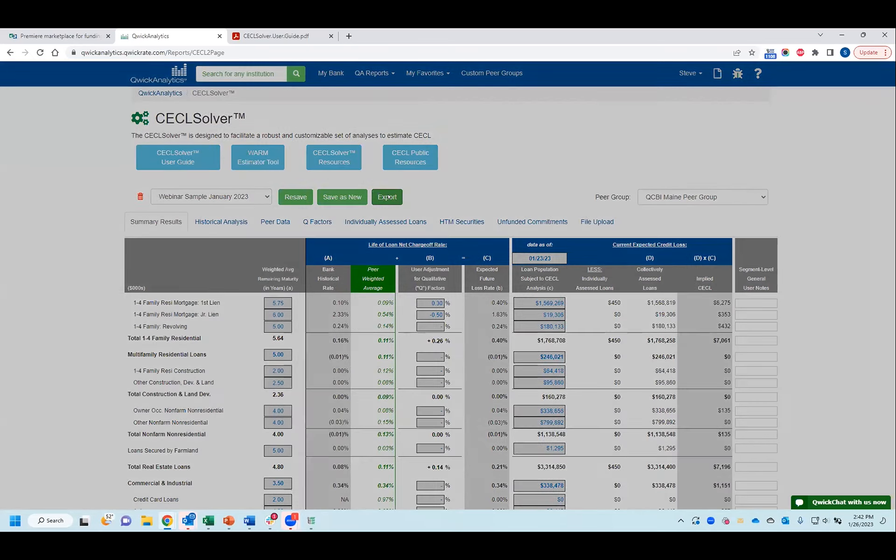
scroll(386, 197, "down", 1)
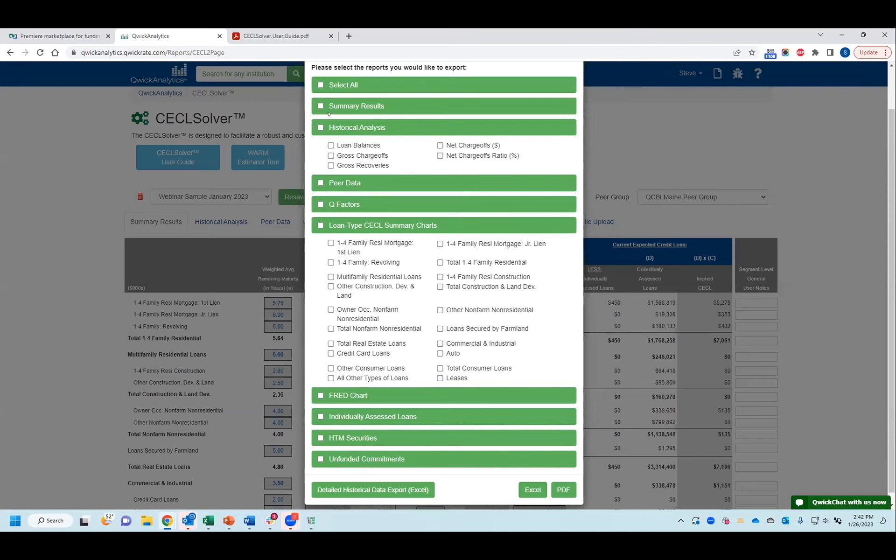
left_click(318, 105)
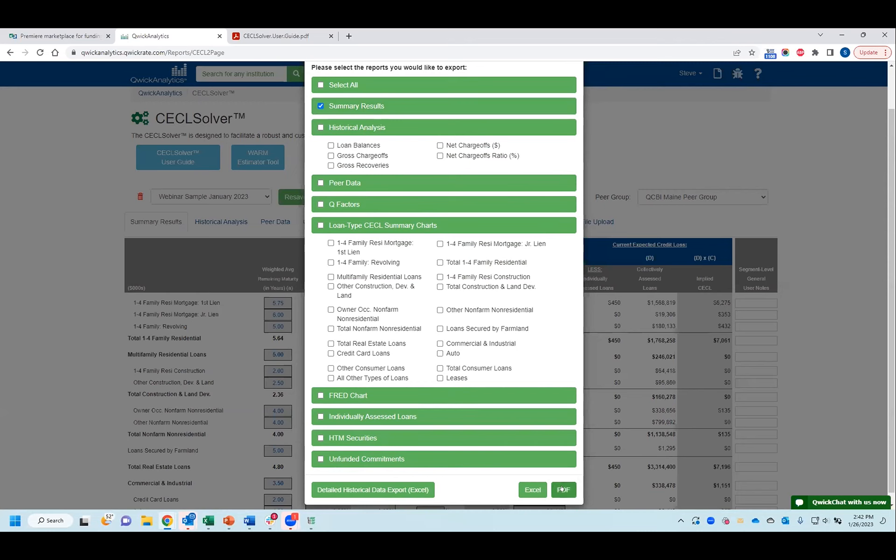
left_click(321, 84)
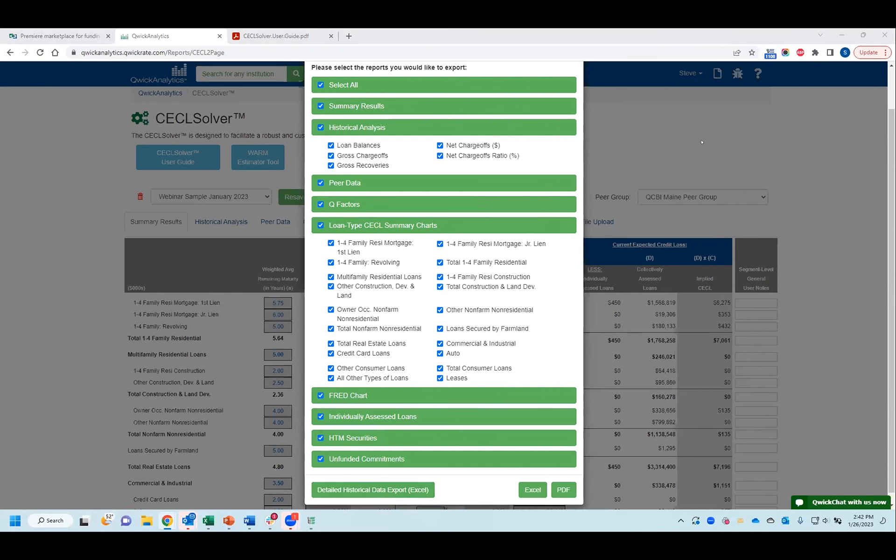
left_click(687, 188)
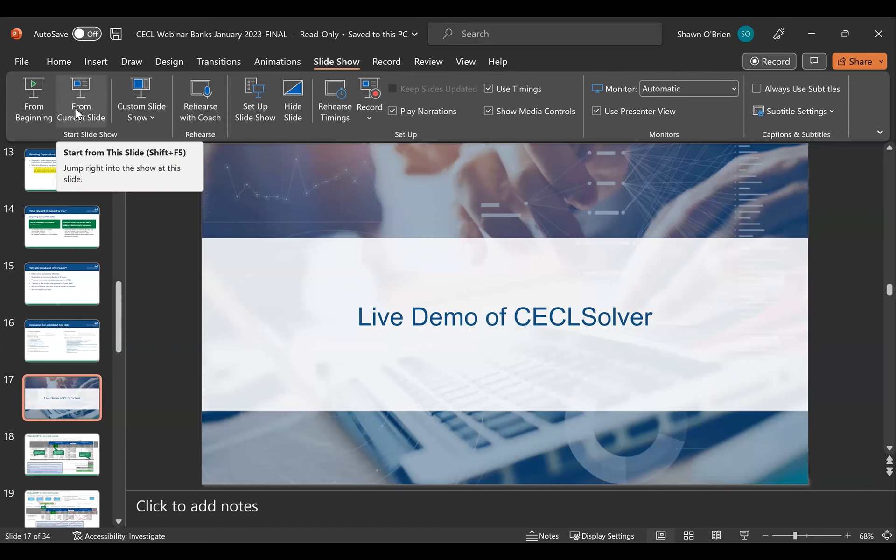
Step: In PowerPoint, start the slide show from the "Live Demo of CECLSolver" slide and advance through the reference slides to Document upload
left_click(83, 108)
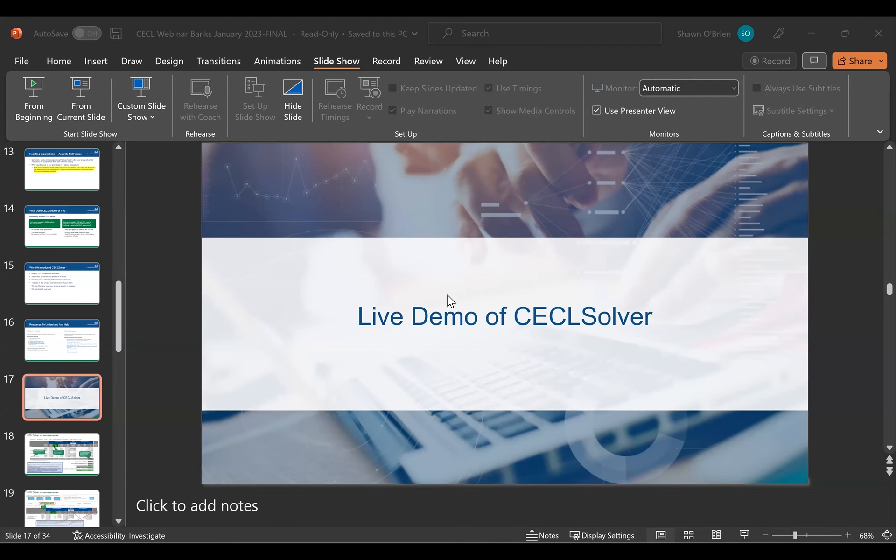
left_click(447, 295)
left_click(447, 300)
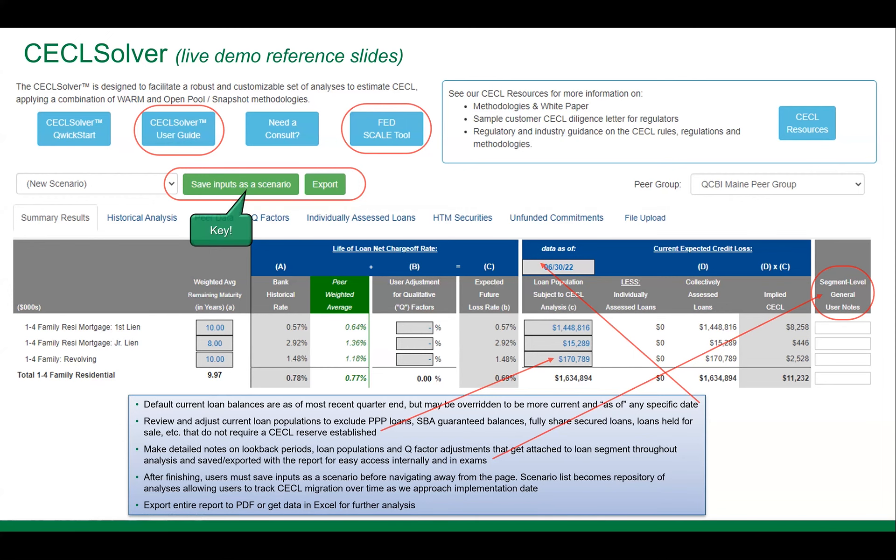
key("Right")
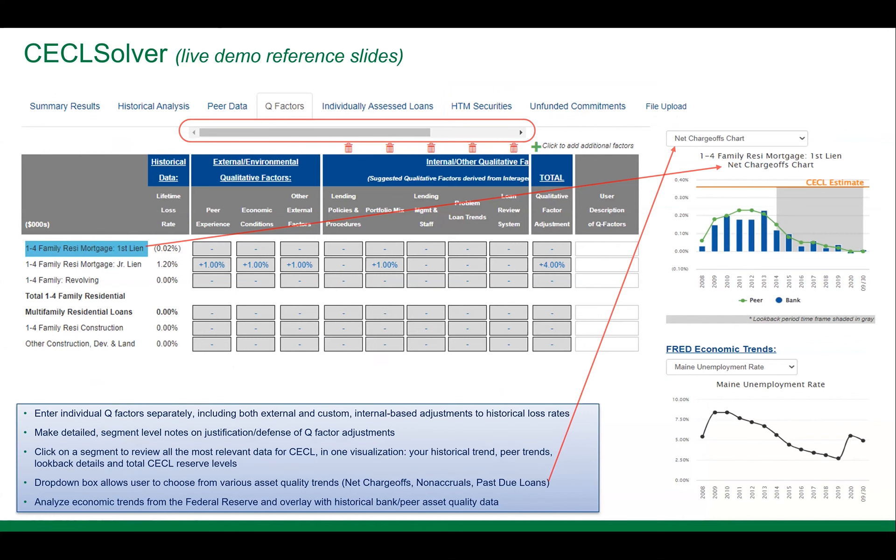
key("Right")
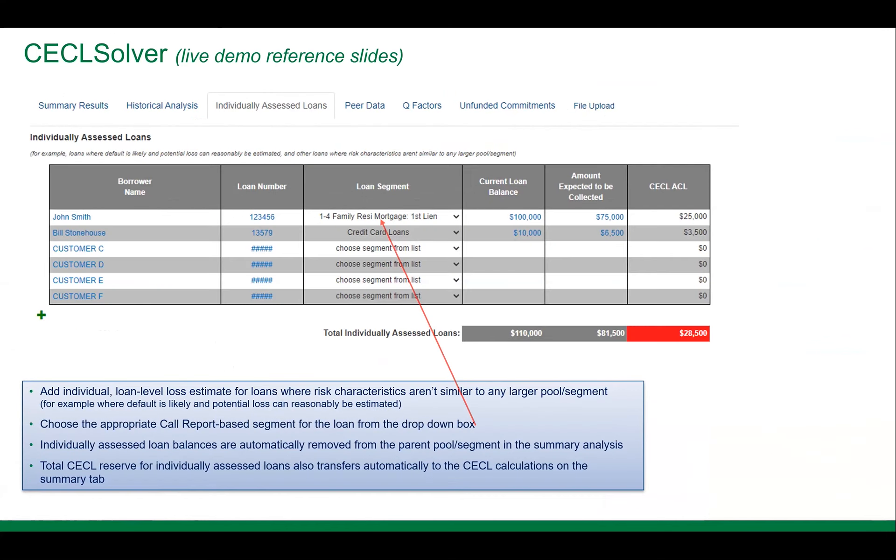
key("Right")
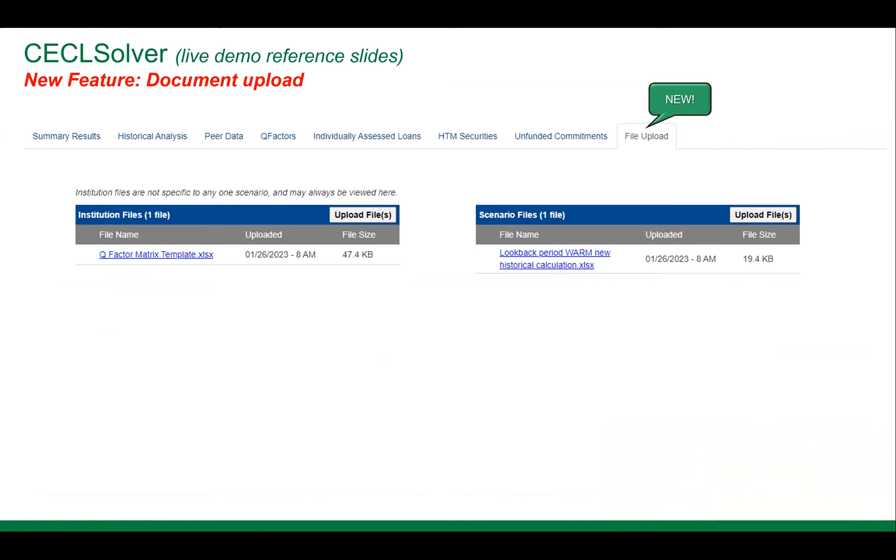